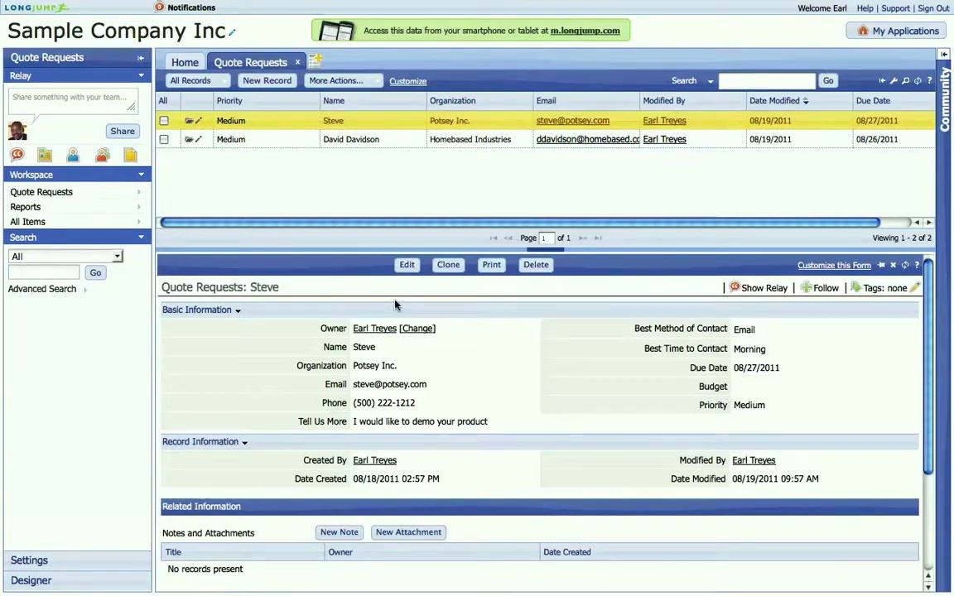
- Enable the Quote Requests field audit log for Best Method of Contact, Best Time to Contact, Due Date, Phone, Tell Us More, Budget and Priority, and save
click(392, 80)
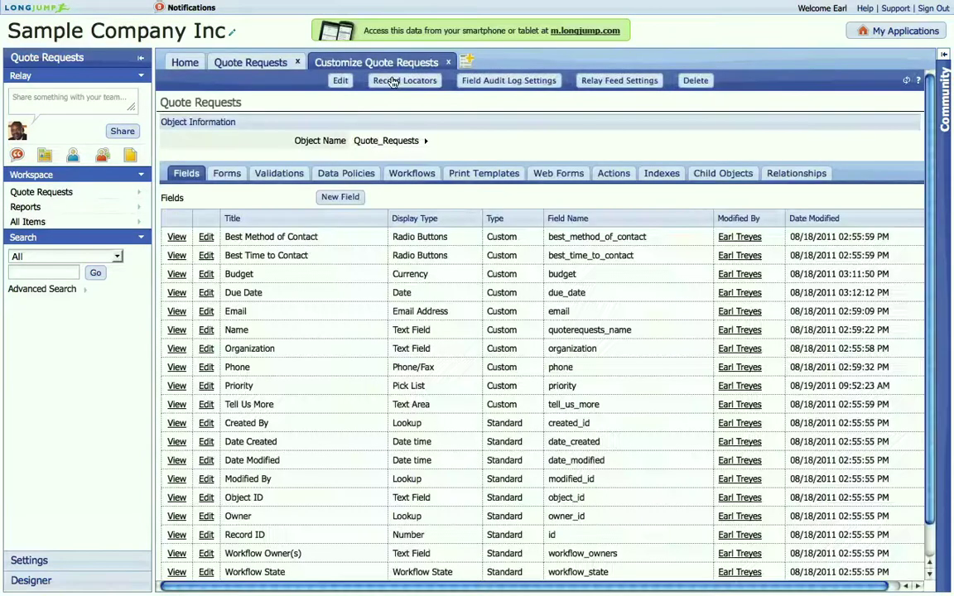
click(522, 87)
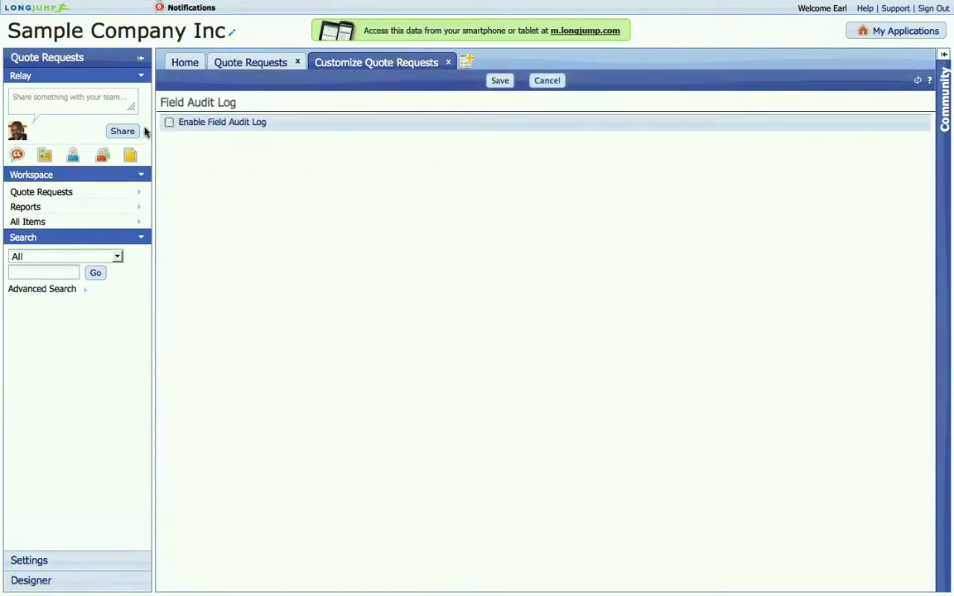
click(169, 122)
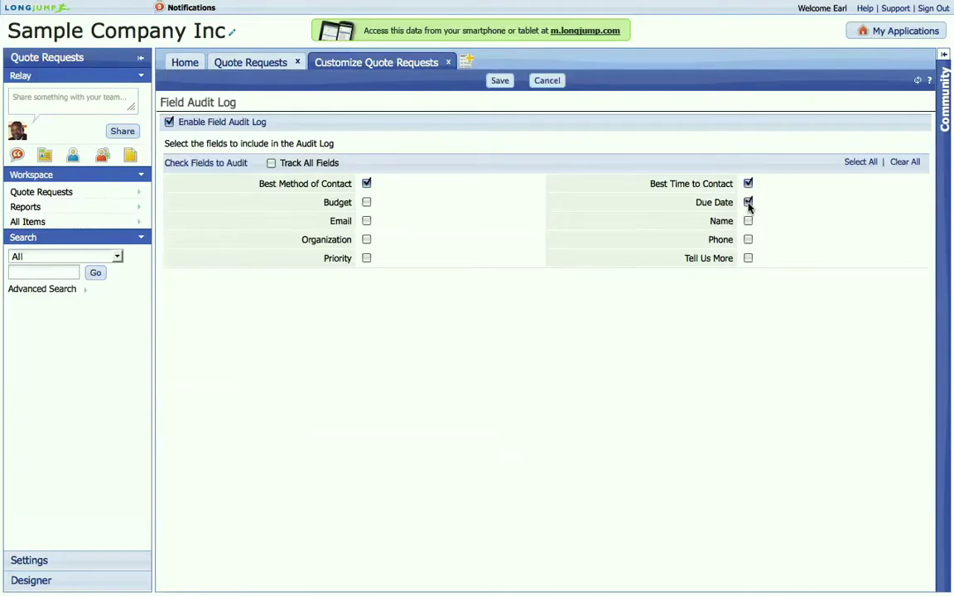
click(747, 239)
click(747, 257)
click(366, 202)
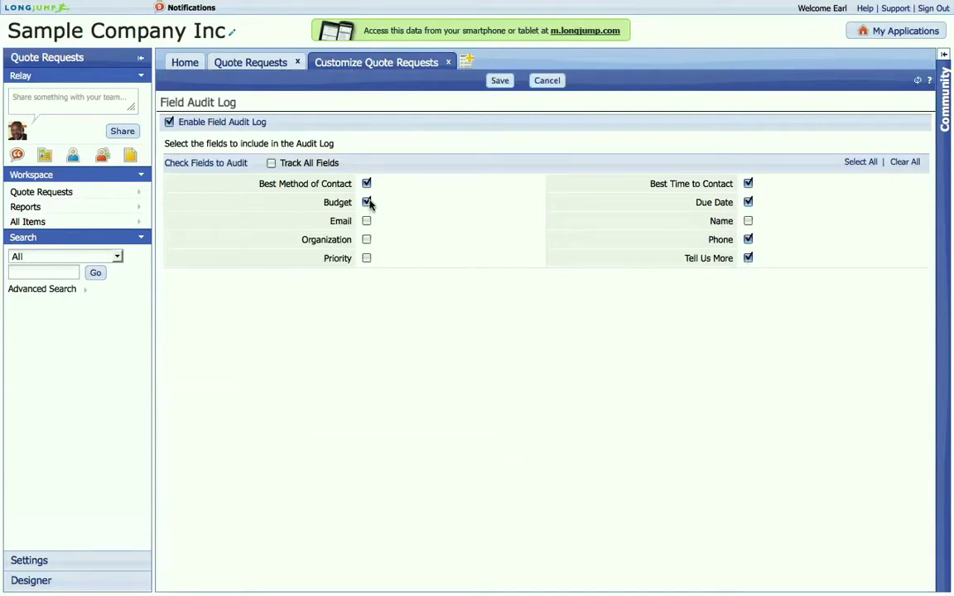
click(367, 257)
click(500, 81)
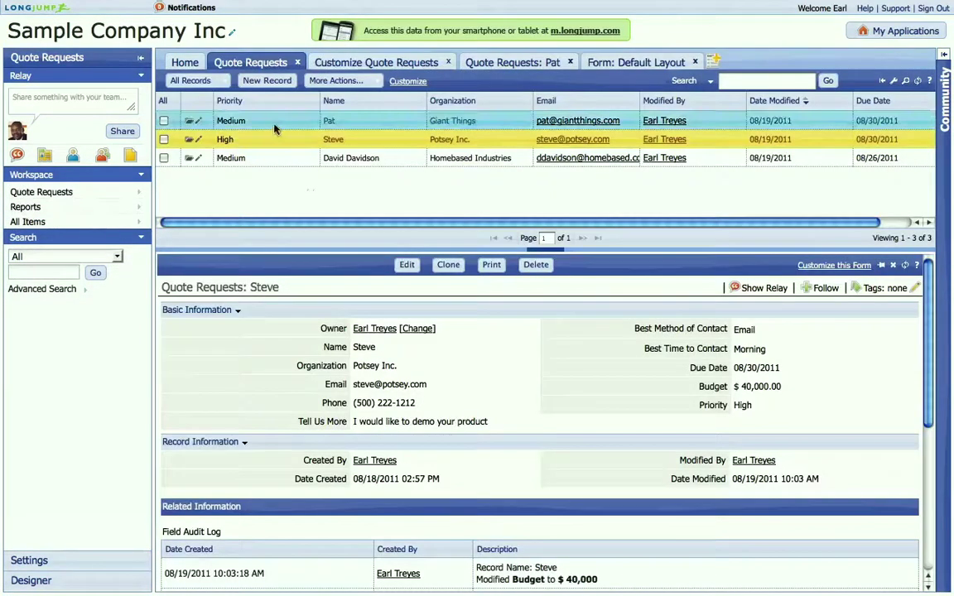
- In the records list, set the Giant Things quote request to High priority with due date 08/24/2011 and save it
double_click(262, 122)
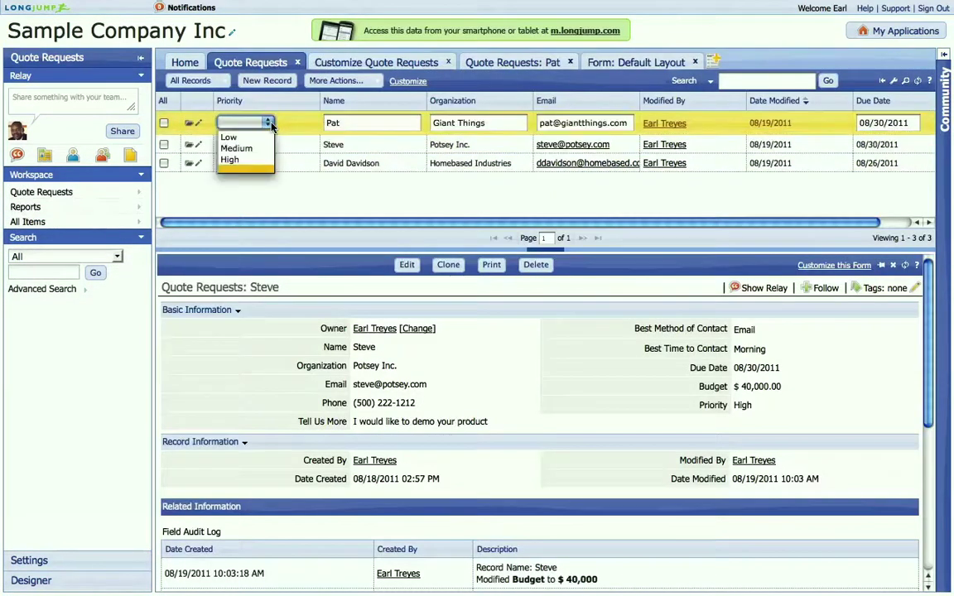
click(248, 159)
click(903, 123)
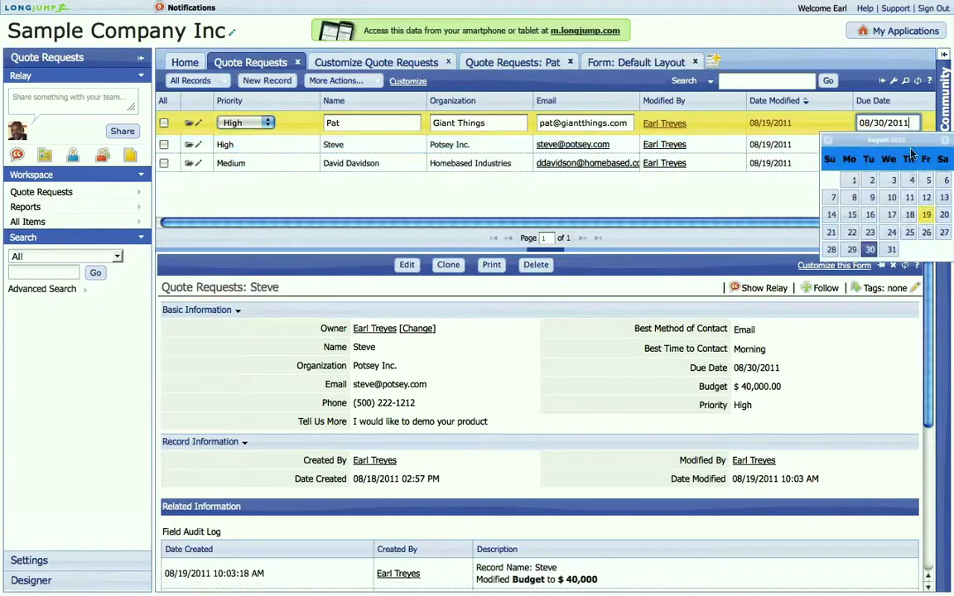
click(890, 232)
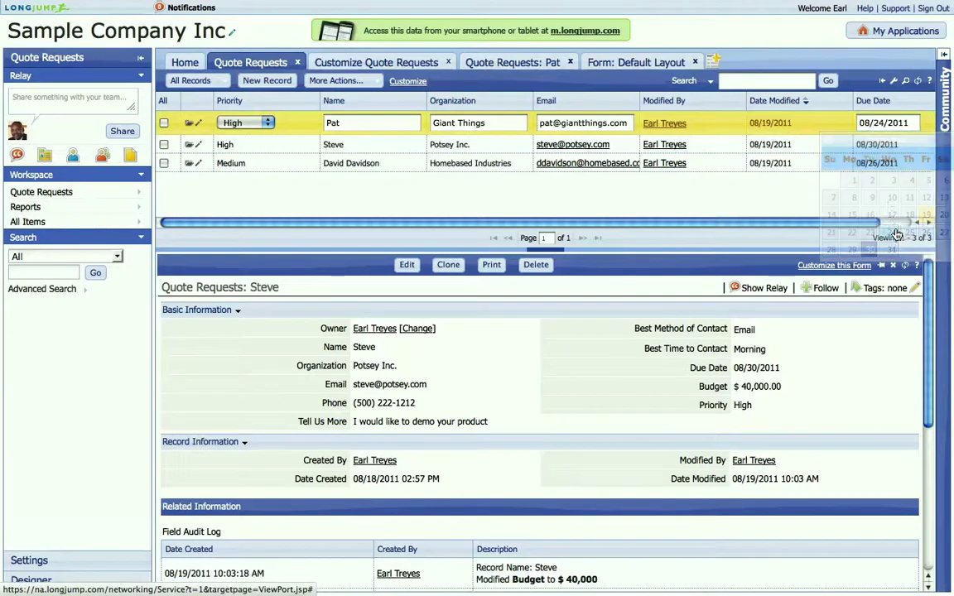
click(860, 124)
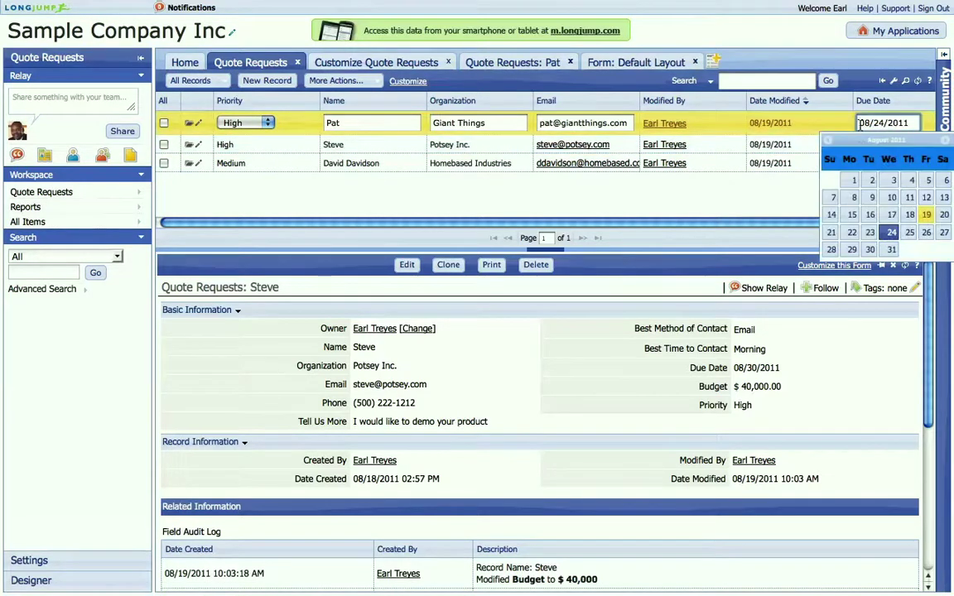
key(Return)
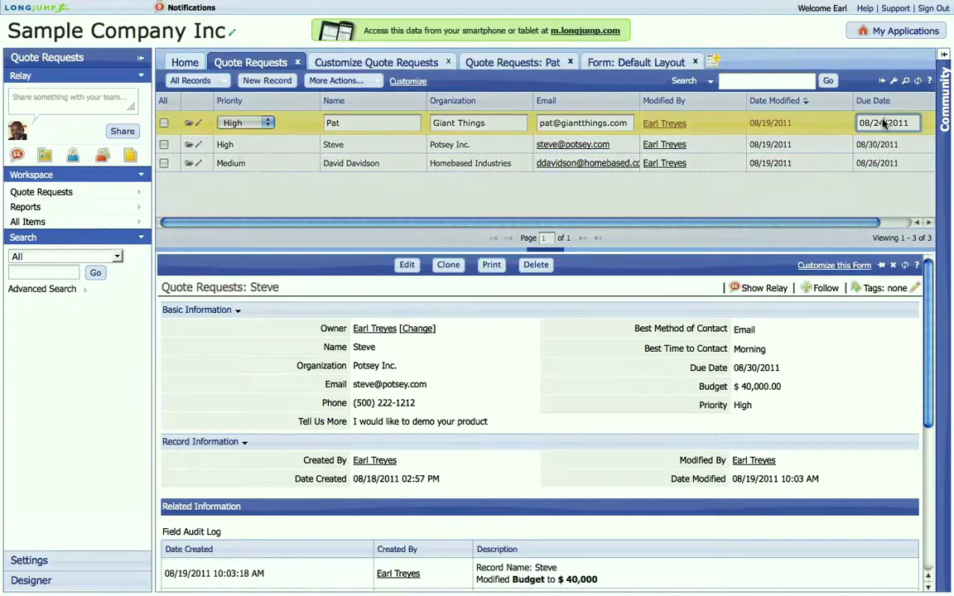
key(Return)
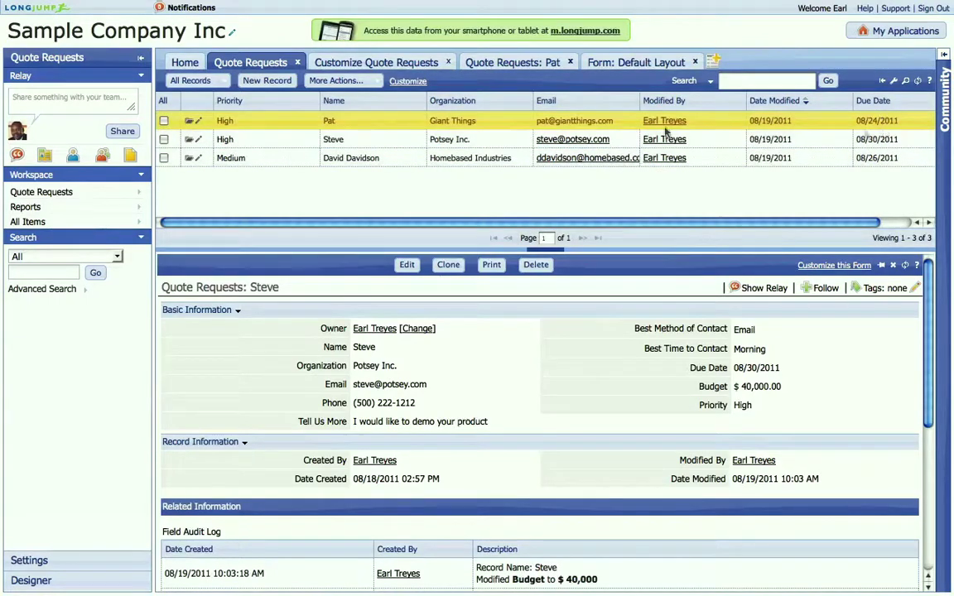
- Open the Giant Things quote request and examine the newest entry in its Field Audit Log
click(192, 125)
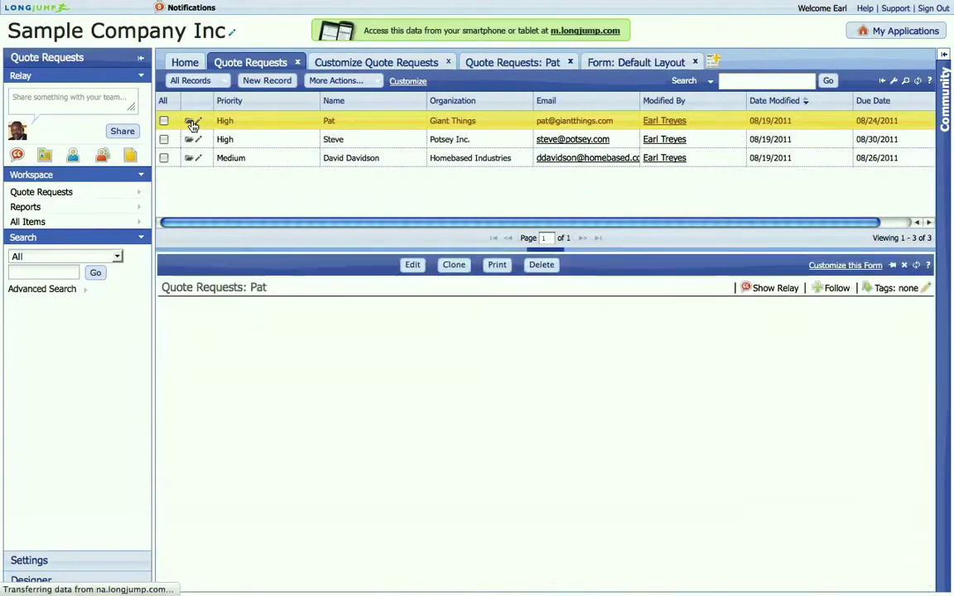
scroll(521, 484, down, 1)
scroll(521, 484, down, 2)
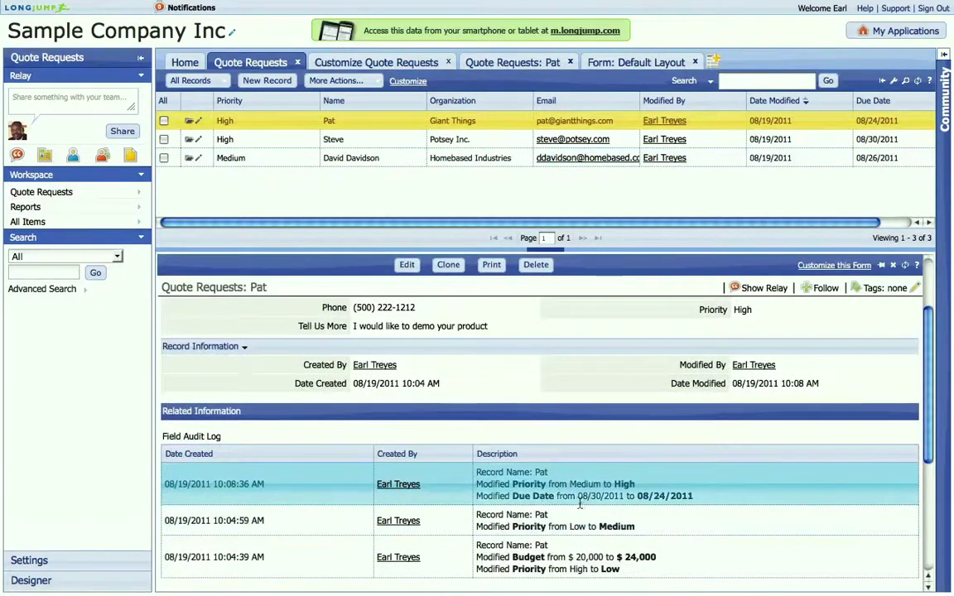
double_click(541, 472)
triple_click(177, 484)
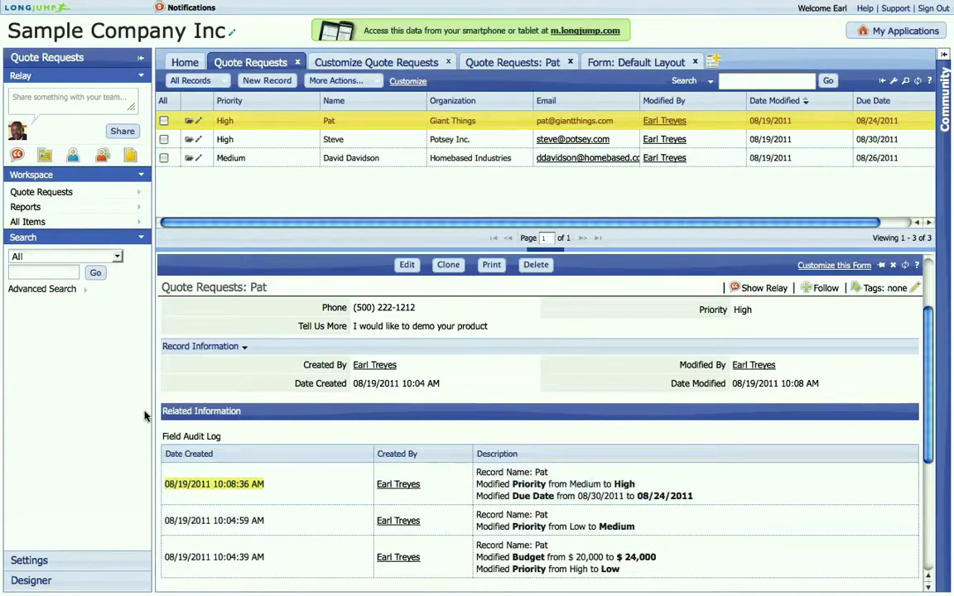
- Open the Relay feeds, filter them to entries from records and look through the listed changes
click(18, 156)
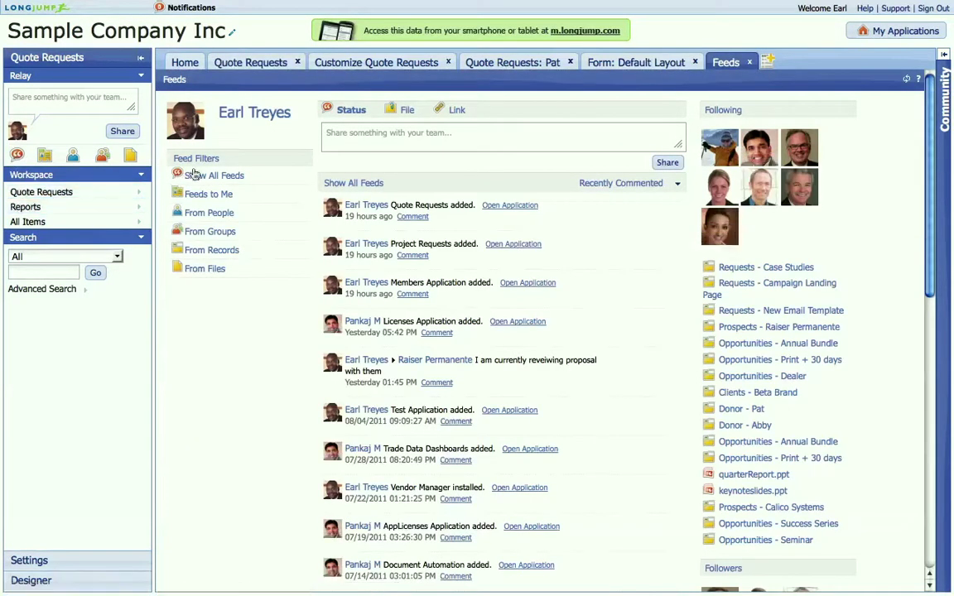
click(211, 250)
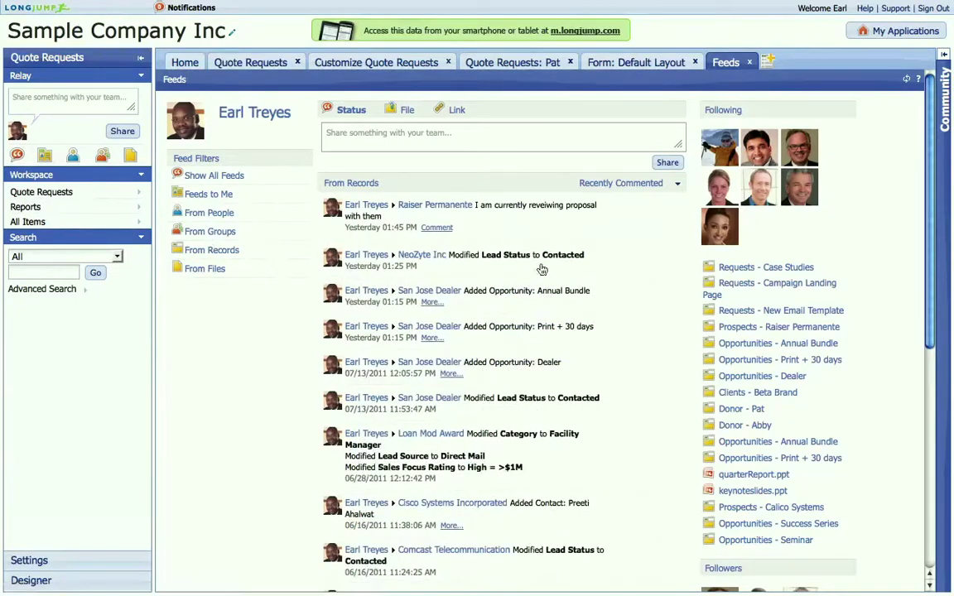
right_click(526, 303)
key(Escape)
scroll(526, 303, down, 3)
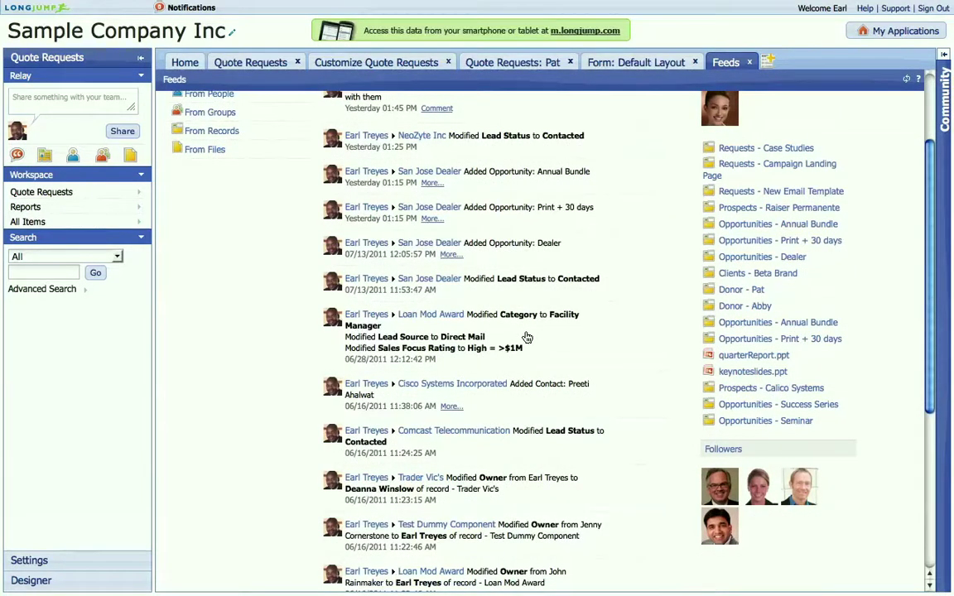
scroll(526, 337, up, 3)
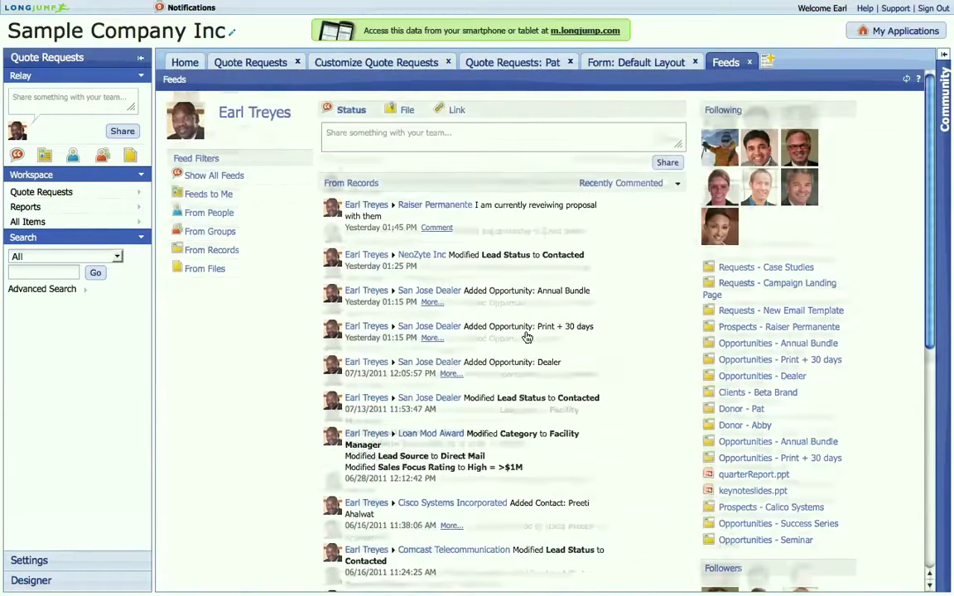
- Set the Quote Requests Relay feed to track Best Method of Contact, Best Time to Contact, Budget, Organization, Priority and Due Date, and save
click(256, 63)
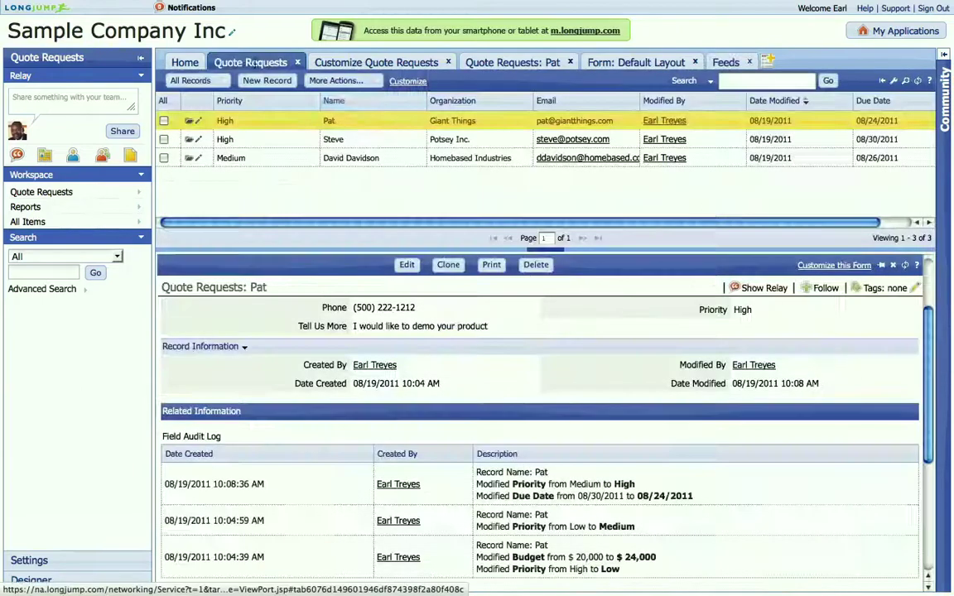
click(416, 81)
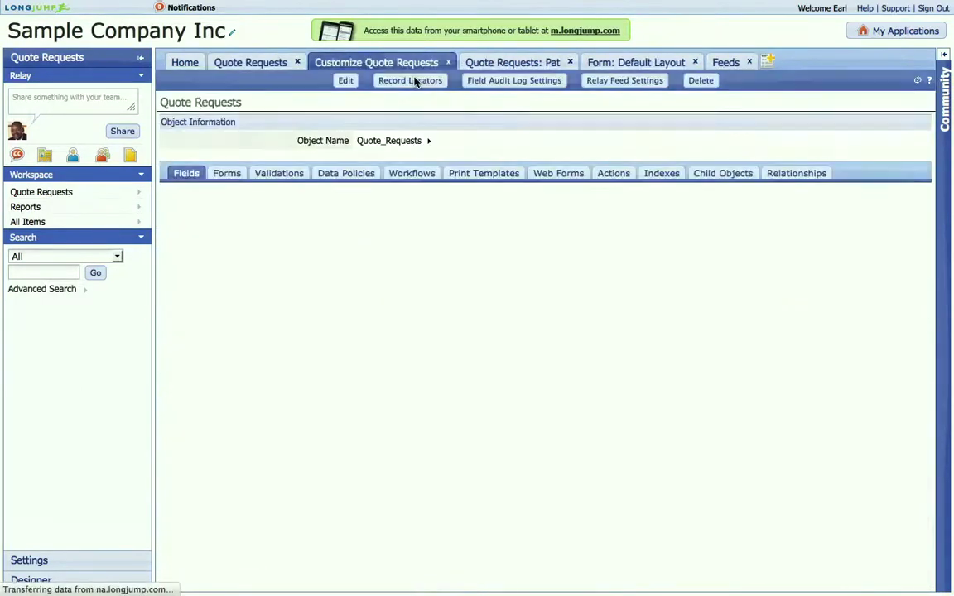
click(635, 84)
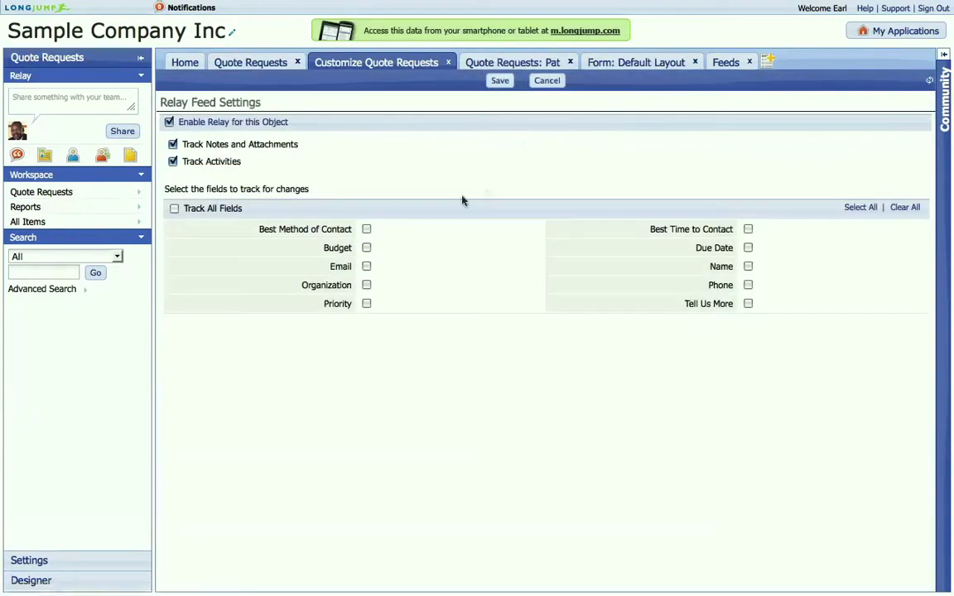
click(366, 248)
click(366, 266)
click(366, 284)
click(367, 303)
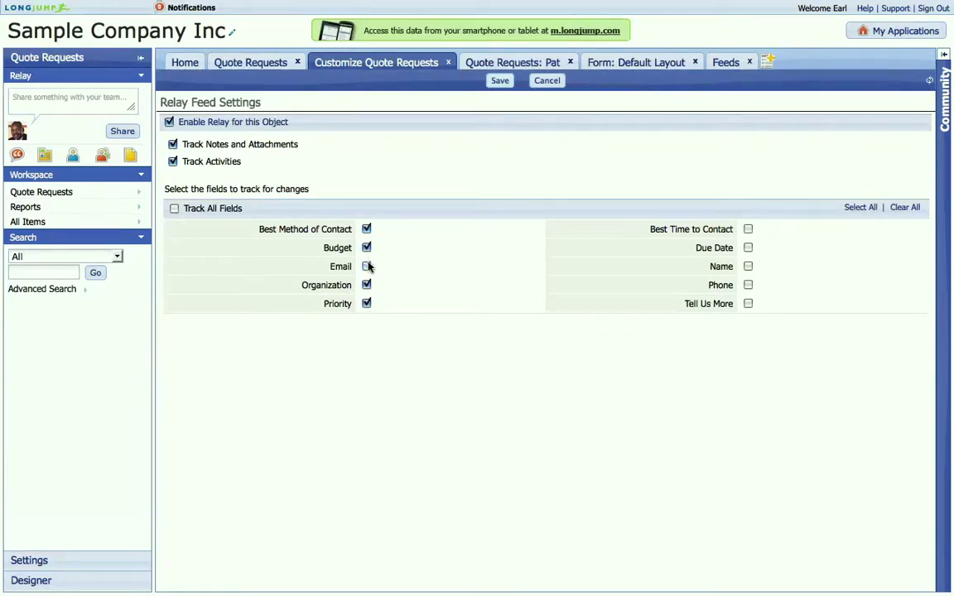
click(749, 248)
click(503, 81)
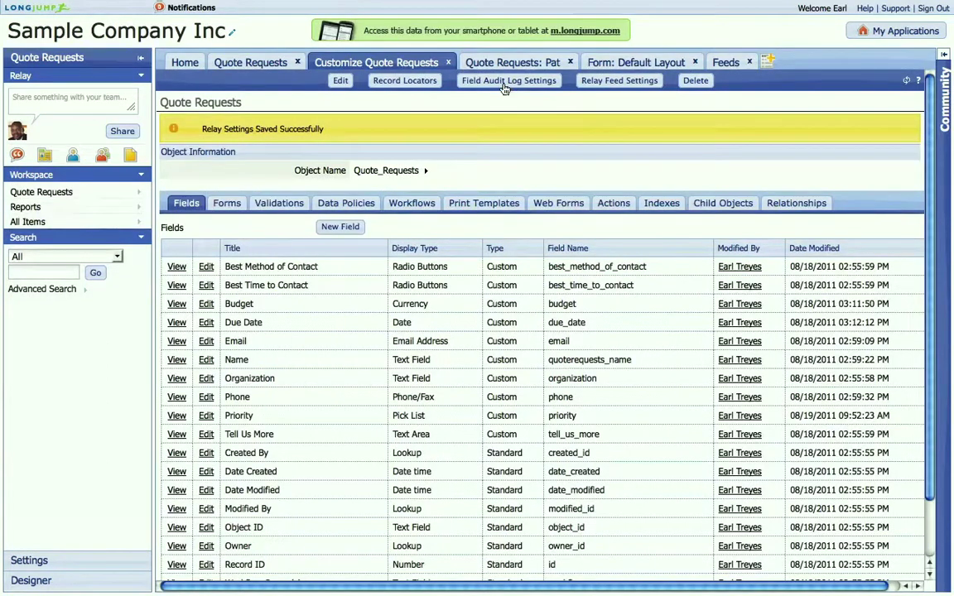
- Return to the Quote Requests records and follow the Giant Things quote request
click(240, 63)
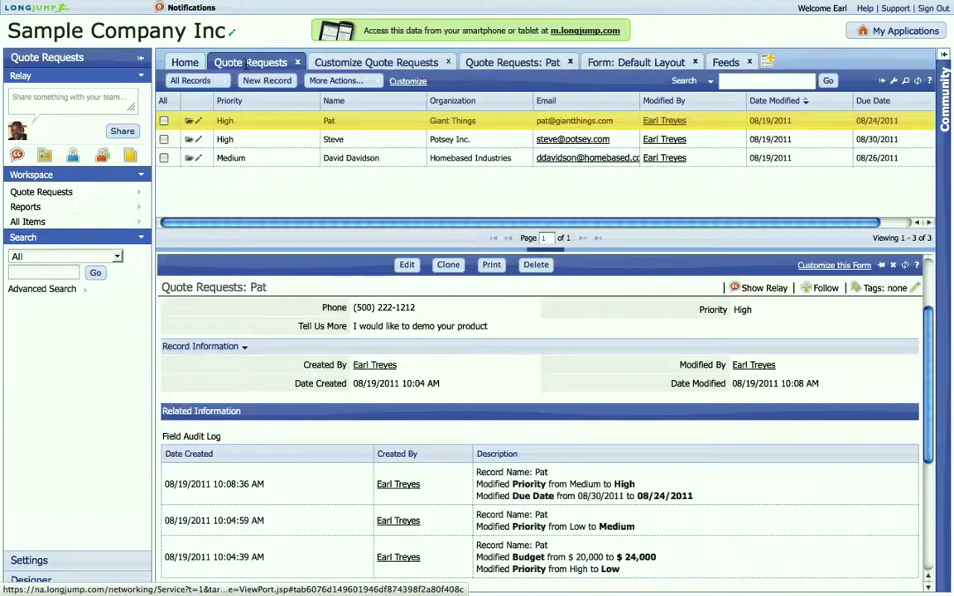
click(823, 289)
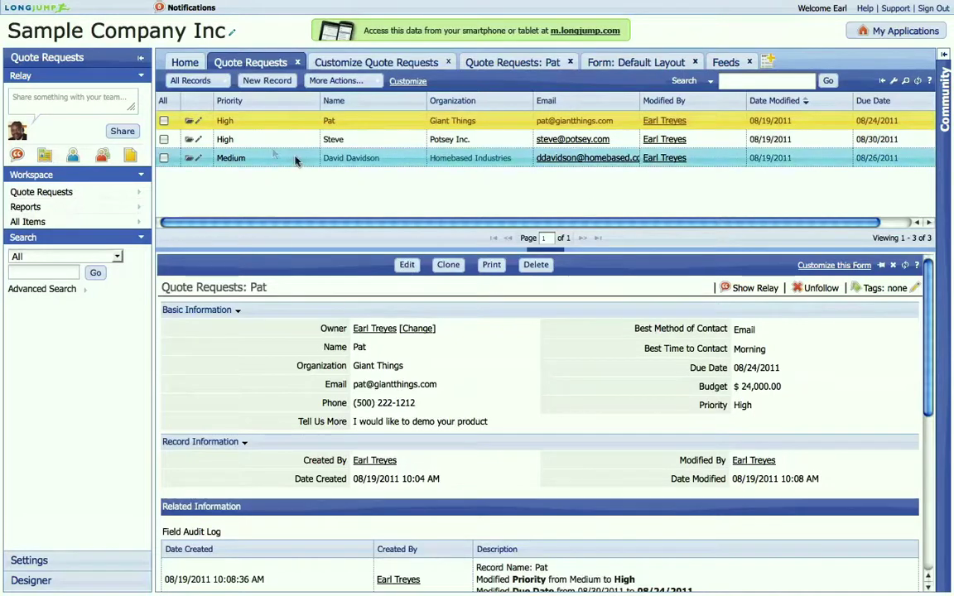
- Edit the Giant Things quote request: contact method Phone, best time Afternoon, budget 50,000.00, and save the record
click(269, 147)
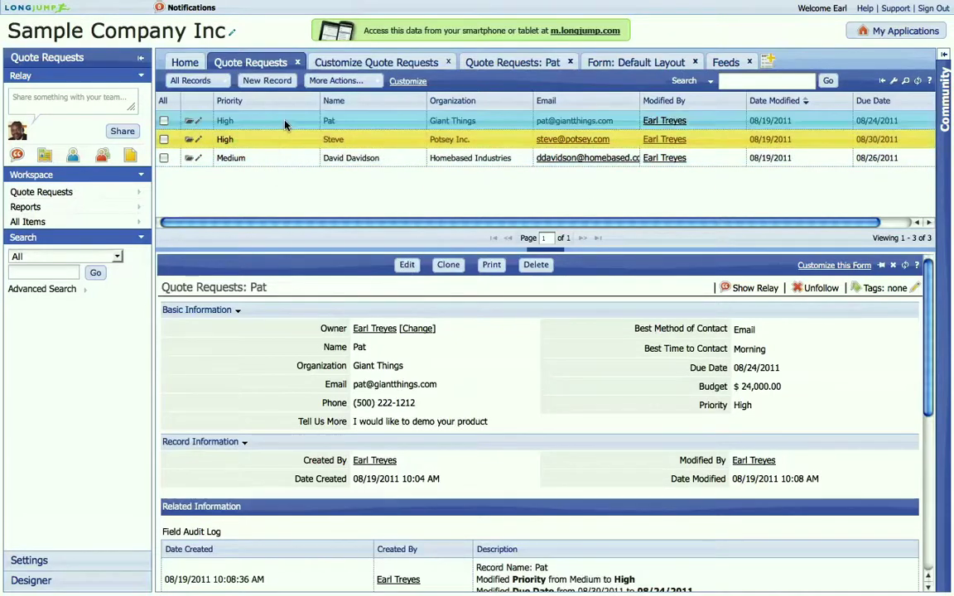
click(407, 264)
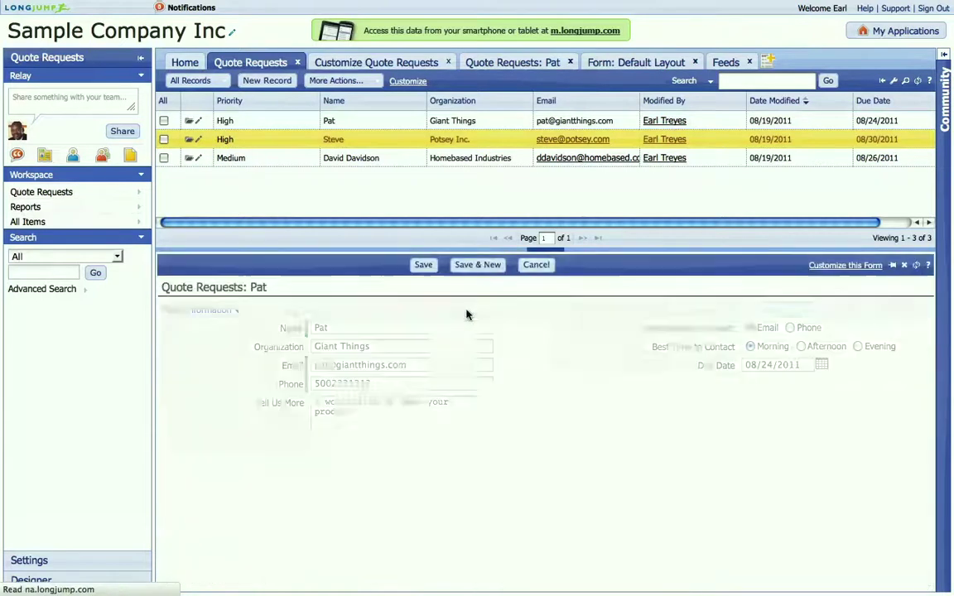
click(755, 346)
click(744, 328)
drag(710, 384, 701, 386)
text(50)
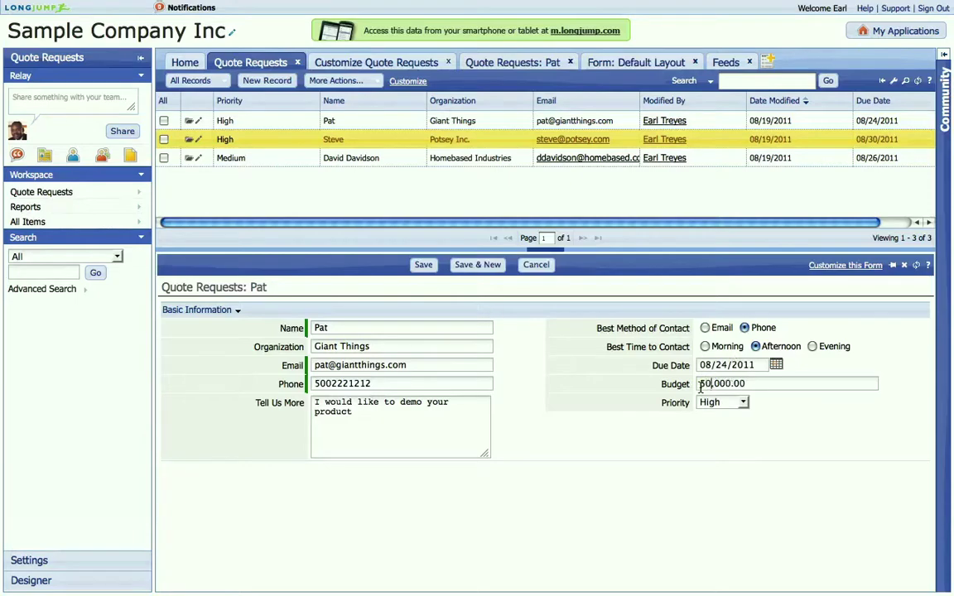
click(423, 265)
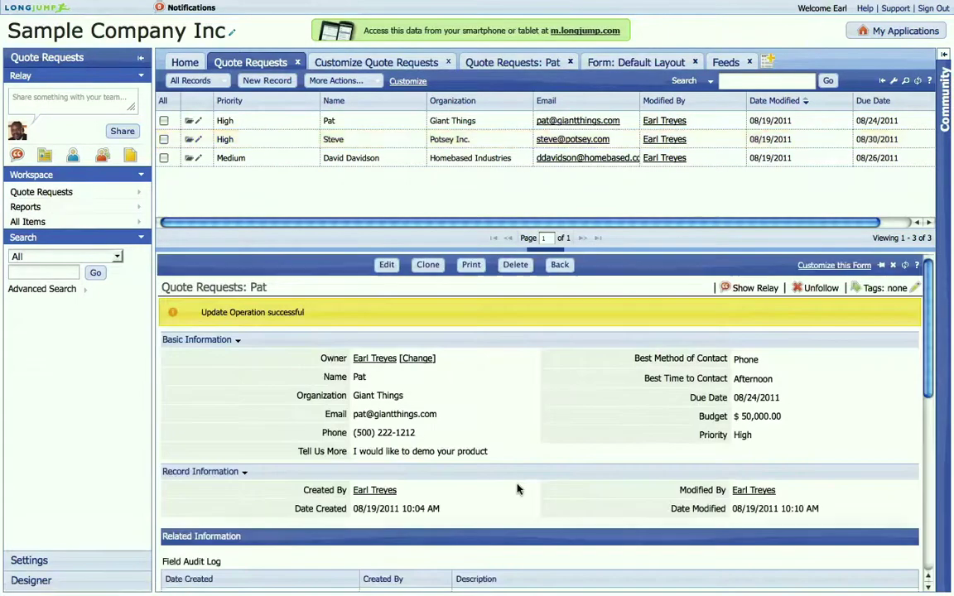
- Check the Field Audit Log of the updated Giant Things record for the latest changes
scroll(516, 485, down, 3)
scroll(543, 522, down, 1)
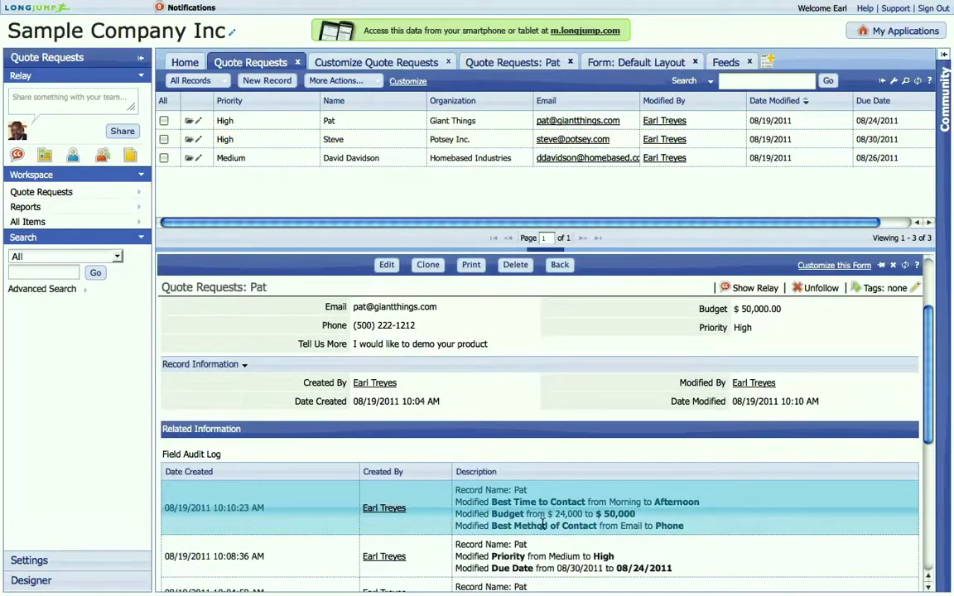
scroll(544, 522, up, 5)
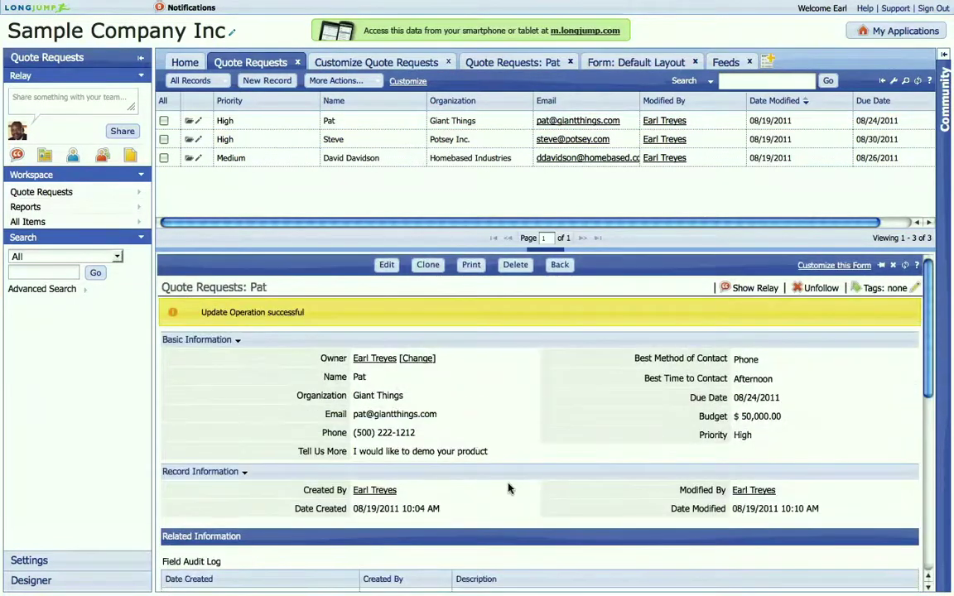
- Reload the Relay feed of record changes and open the Giant Things quote request from its feed entry
click(725, 62)
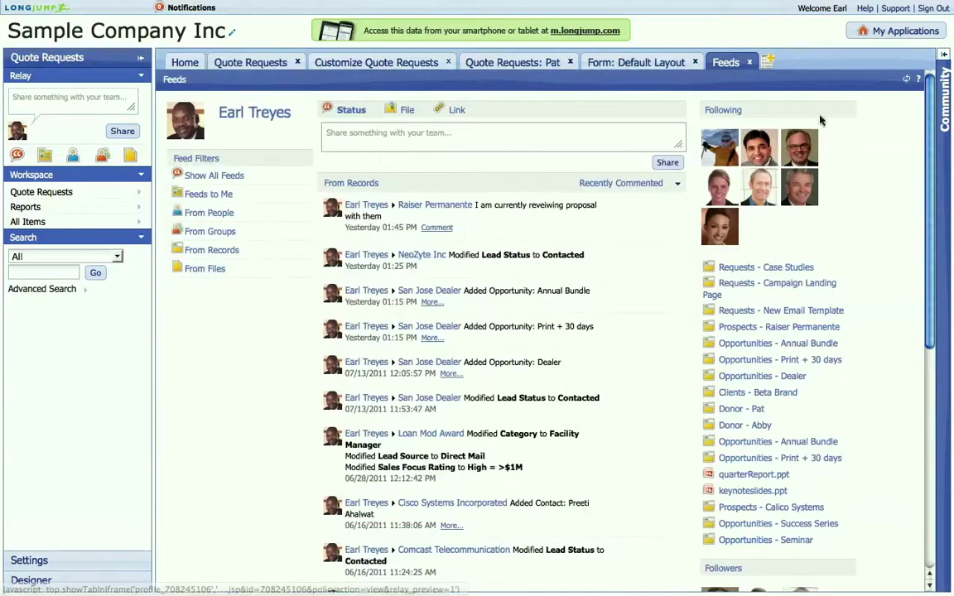
click(231, 250)
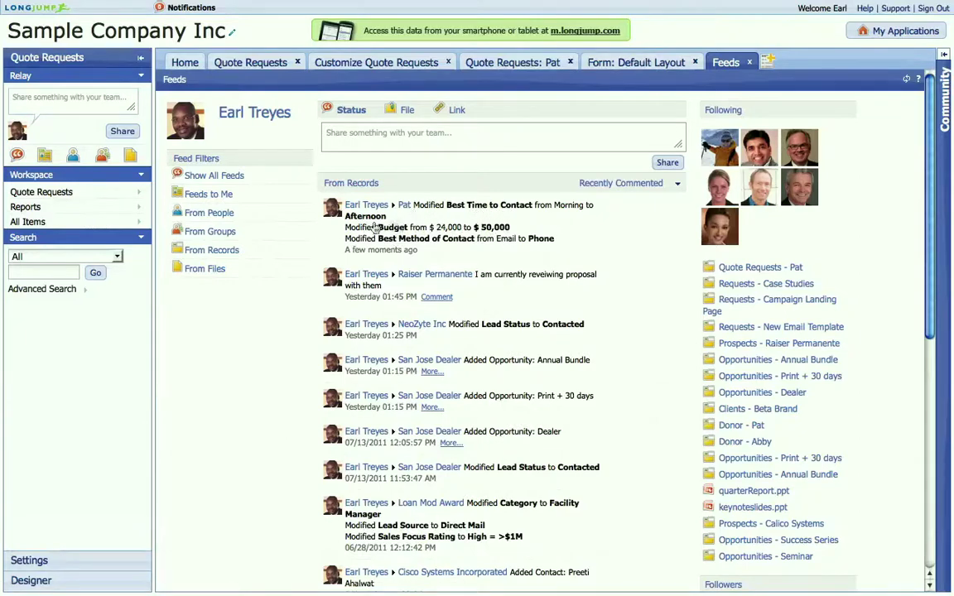
click(403, 212)
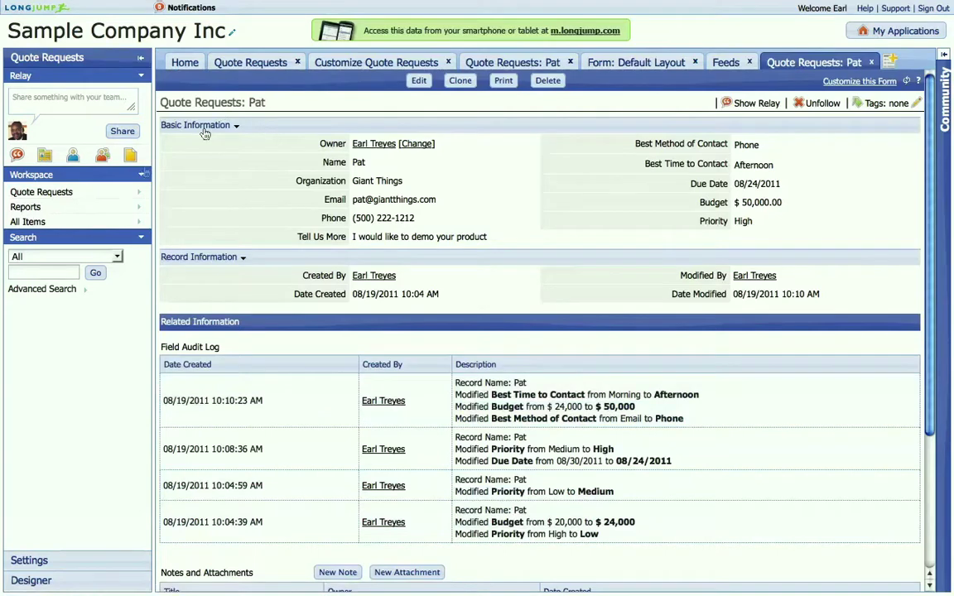
click(145, 174)
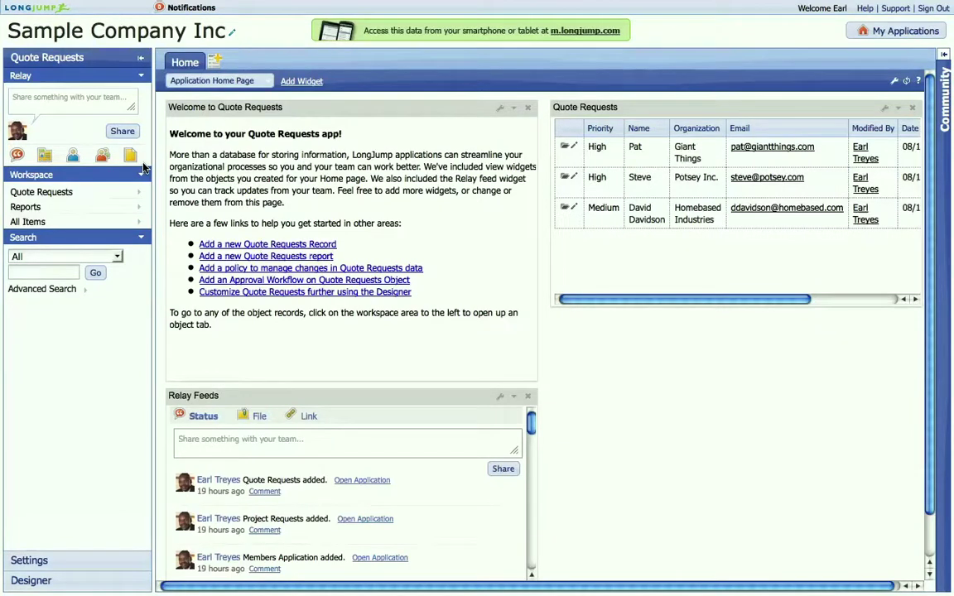
- Open the customization of the Quote Requests object and start a new data policy for it
click(103, 192)
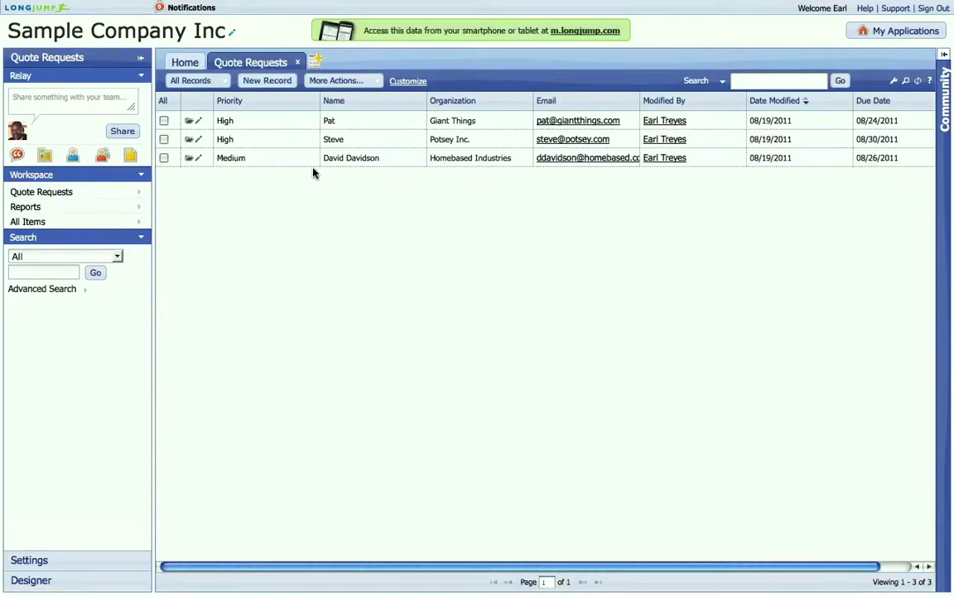
click(406, 84)
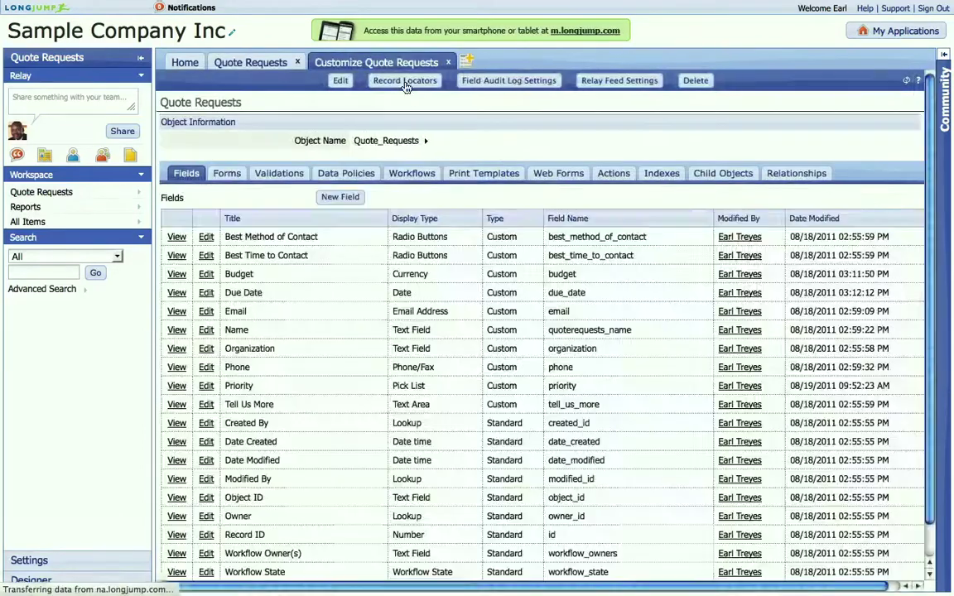
click(338, 175)
click(343, 197)
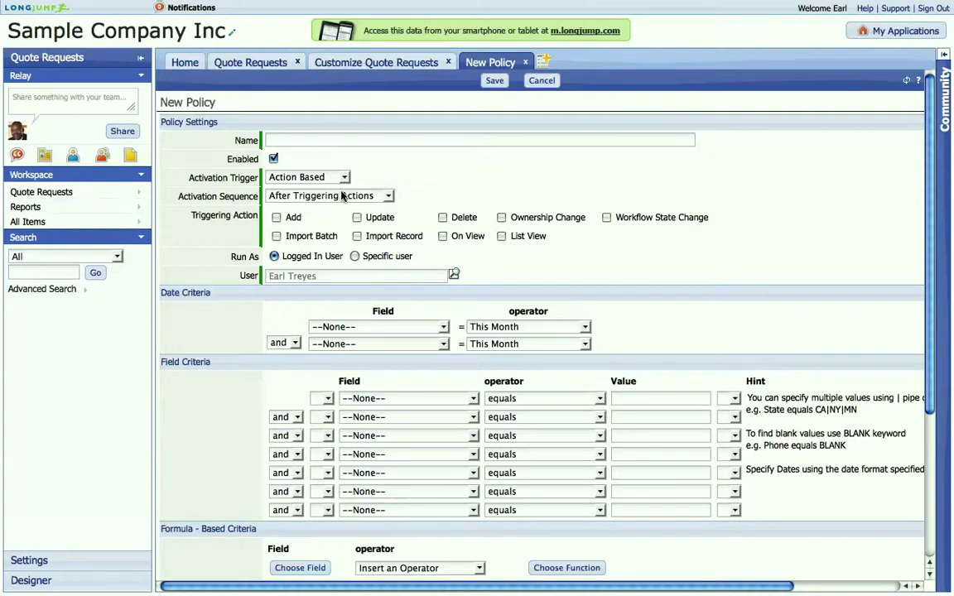
- Name the policy New Quote and make it action based, triggered when records are added or updated
click(358, 141)
text(New Quote)
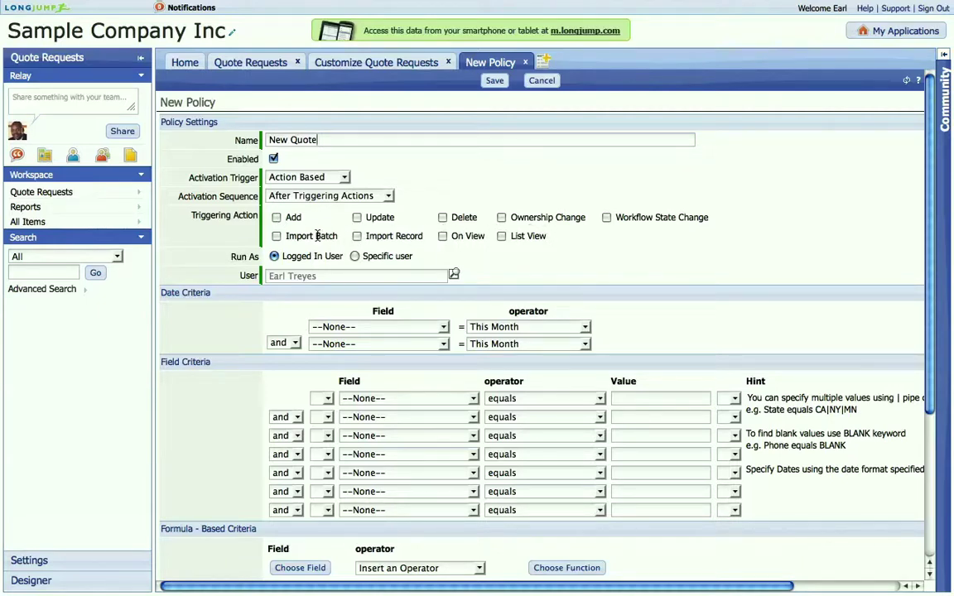
click(277, 217)
click(356, 218)
click(316, 176)
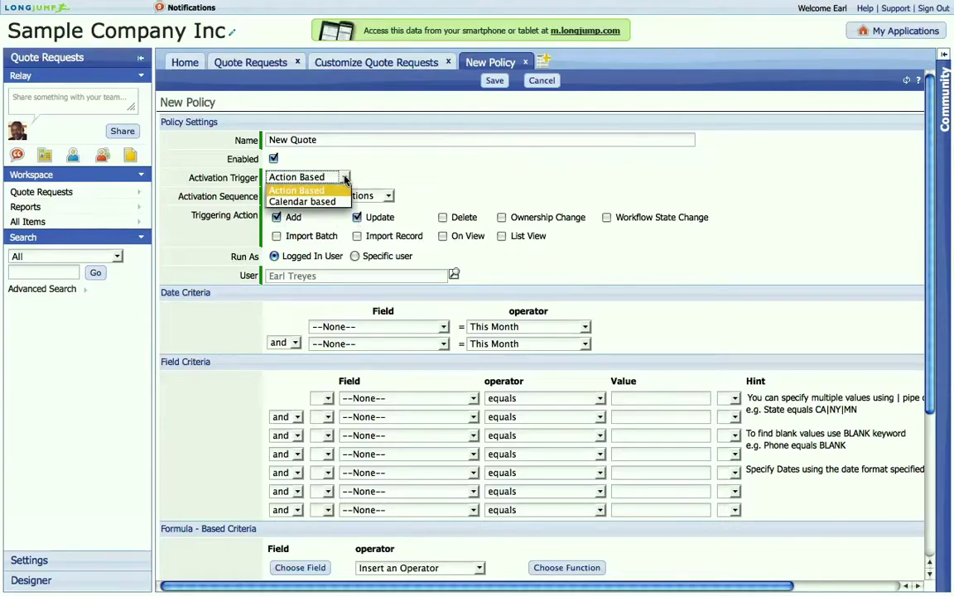
click(316, 173)
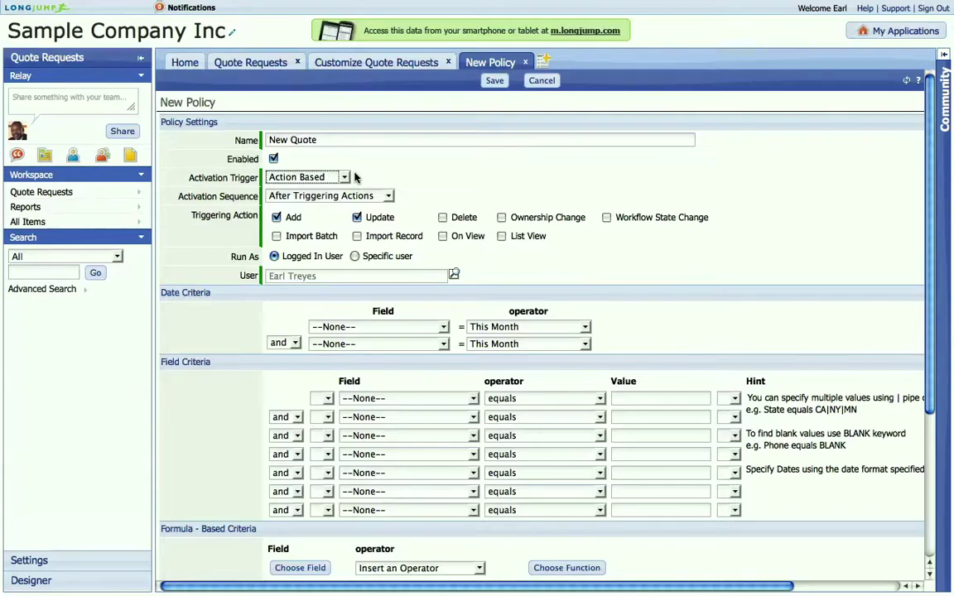
- Add the field criterion Budget greater than 100 to the New Quote policy and save the policy
scroll(447, 245, down, 5)
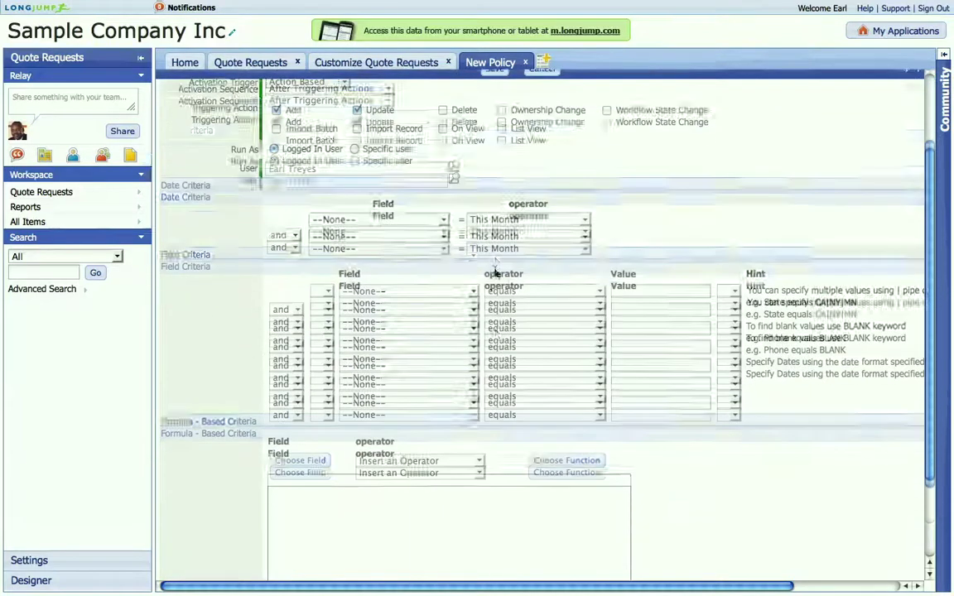
scroll(495, 272, down, 1)
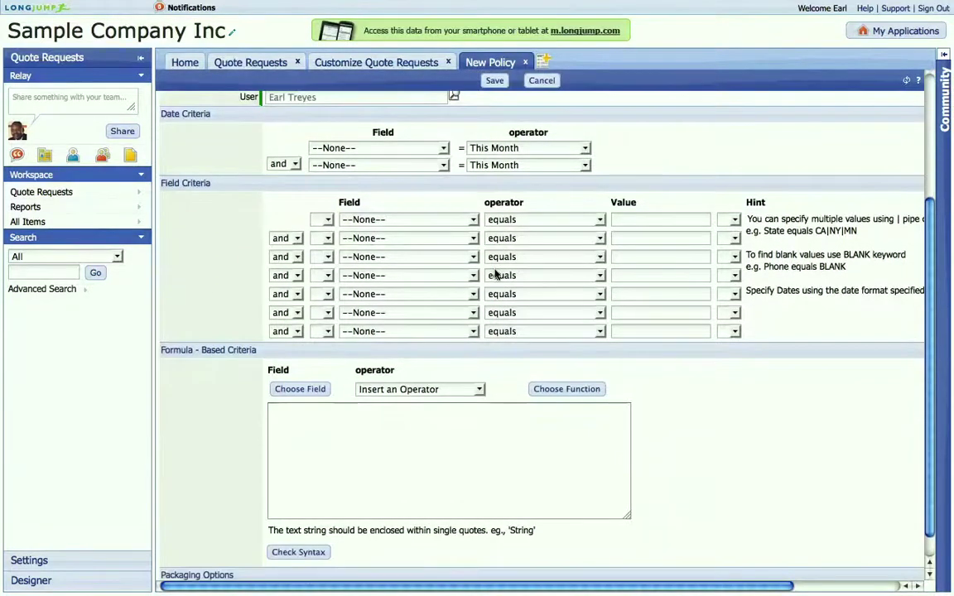
click(442, 220)
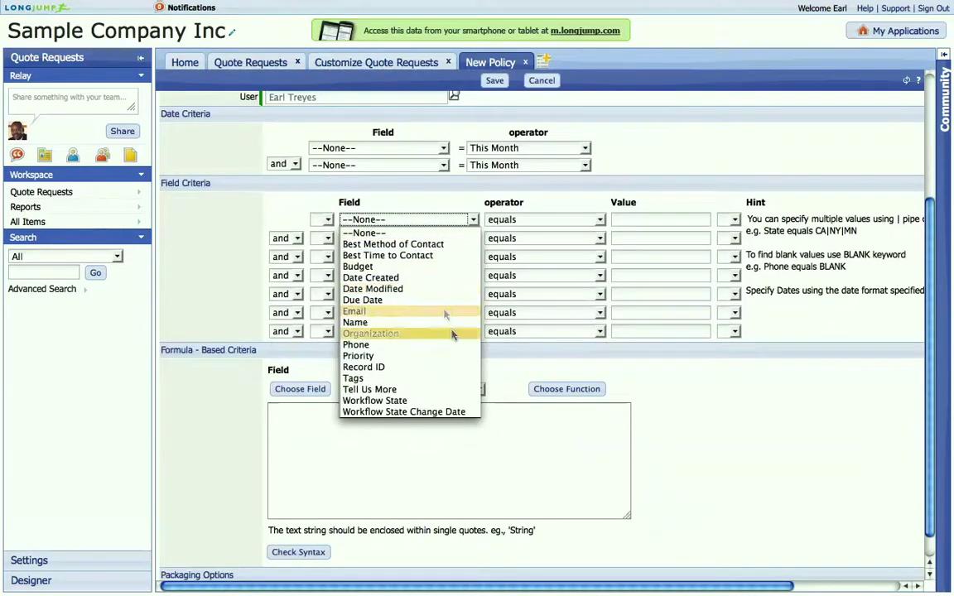
click(452, 267)
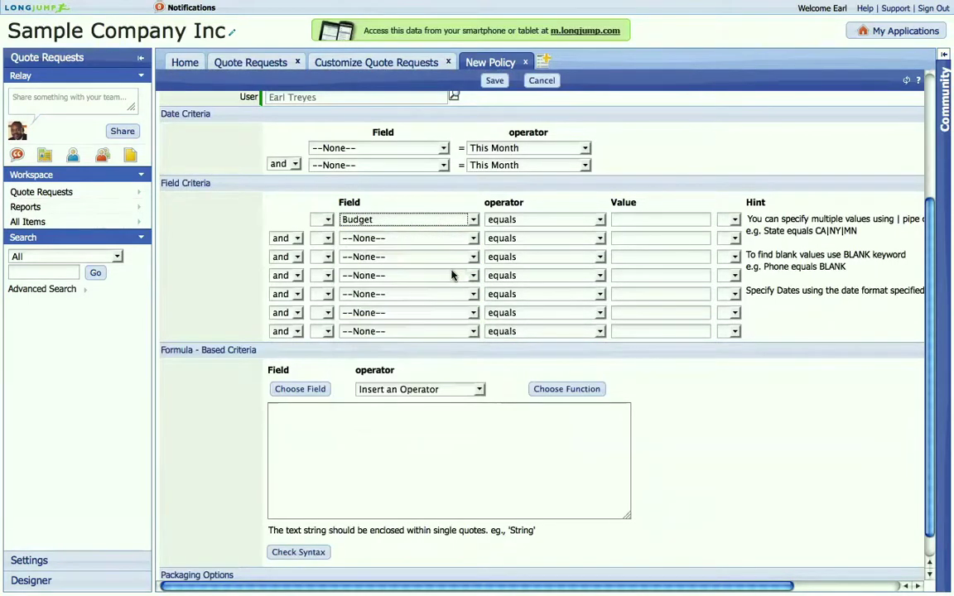
click(563, 221)
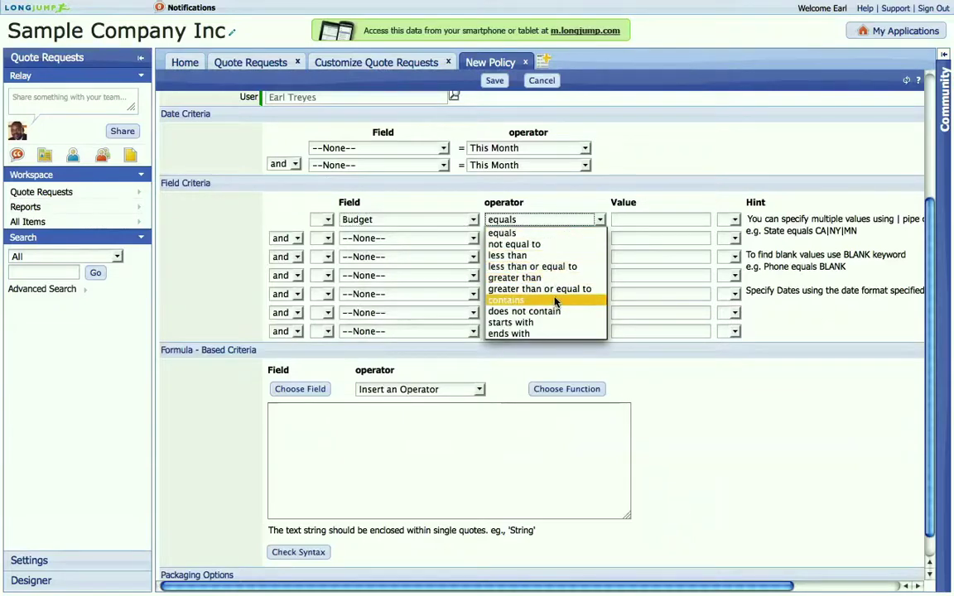
click(518, 278)
text(100)
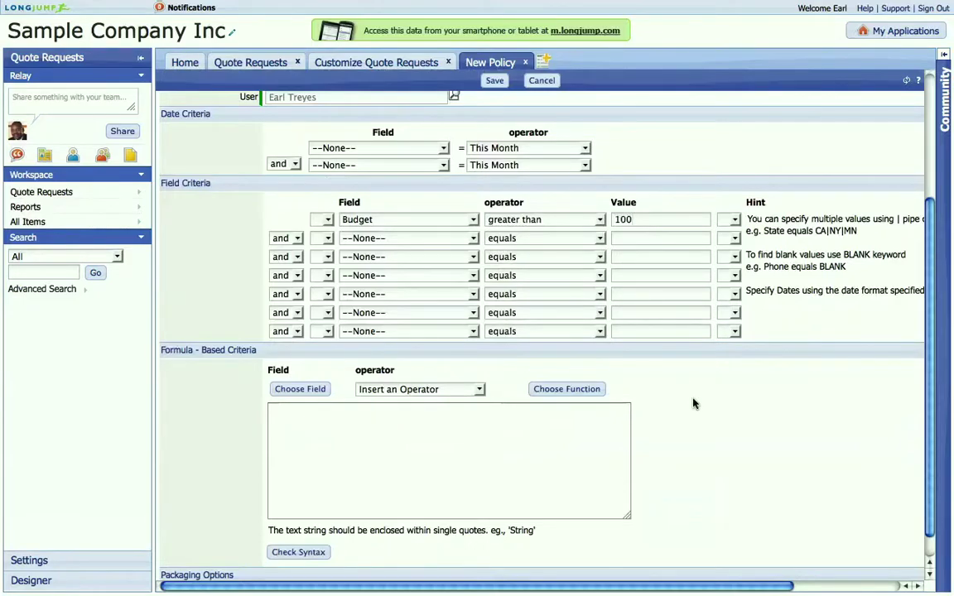
scroll(447, 130, up, 3)
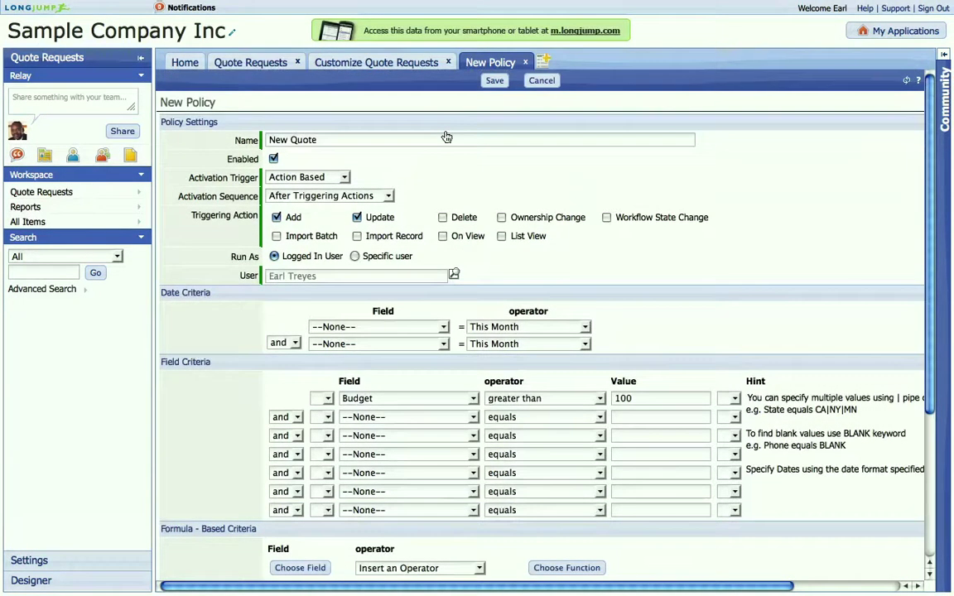
click(495, 80)
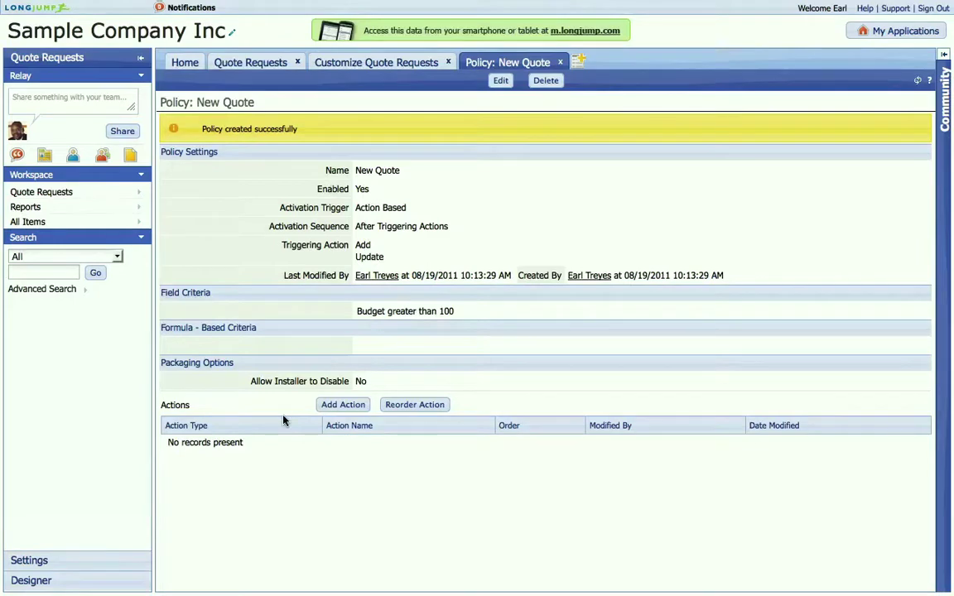
- Add a Send Email action to the policy, keeping Record Owner as recipient, and name it New Quote Notification
click(338, 405)
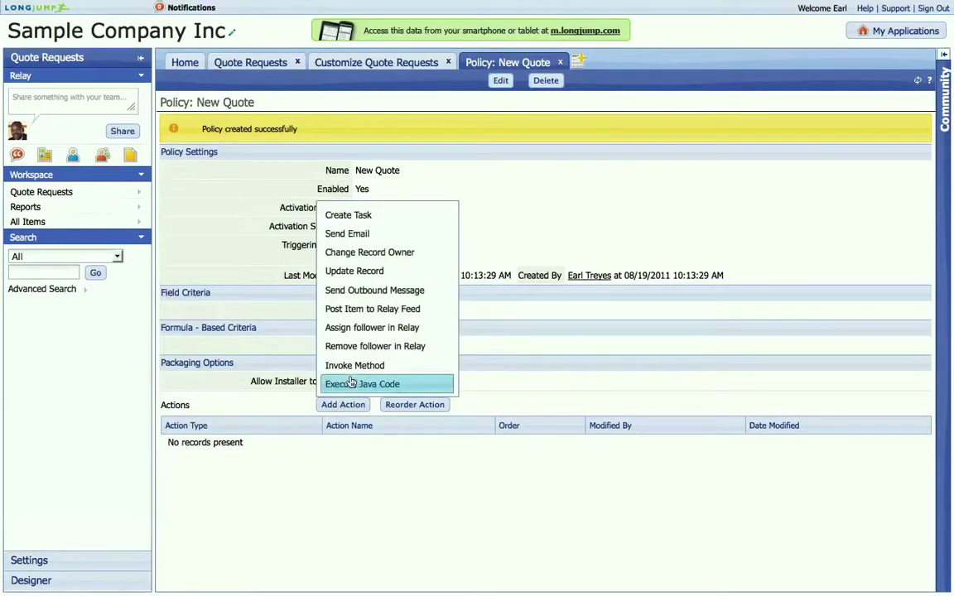
click(346, 235)
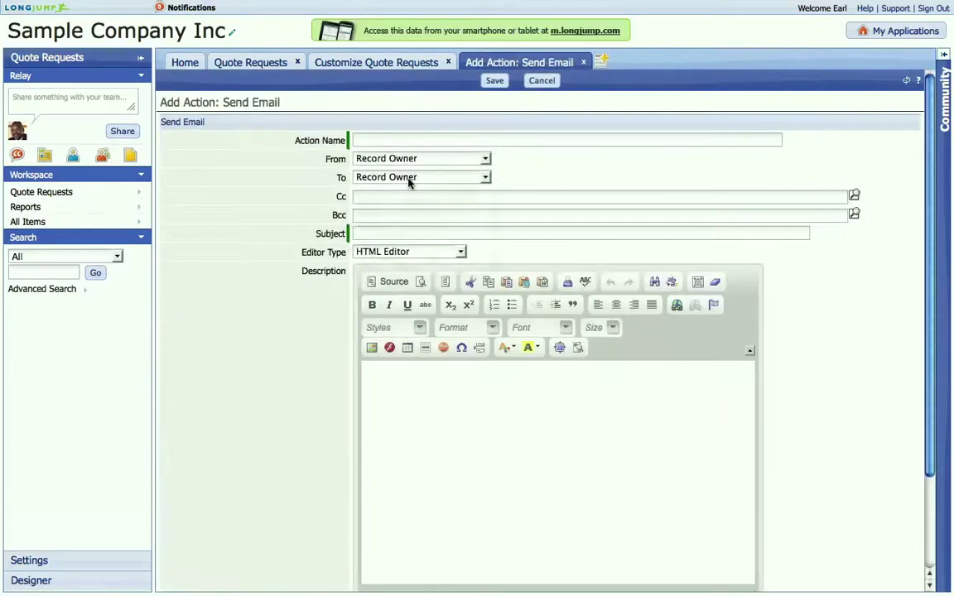
click(408, 179)
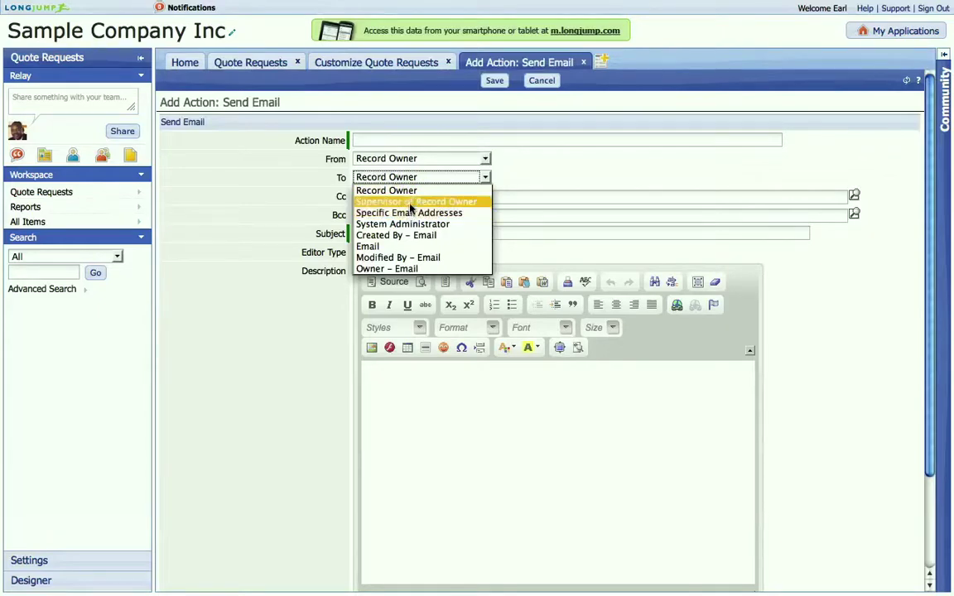
click(494, 181)
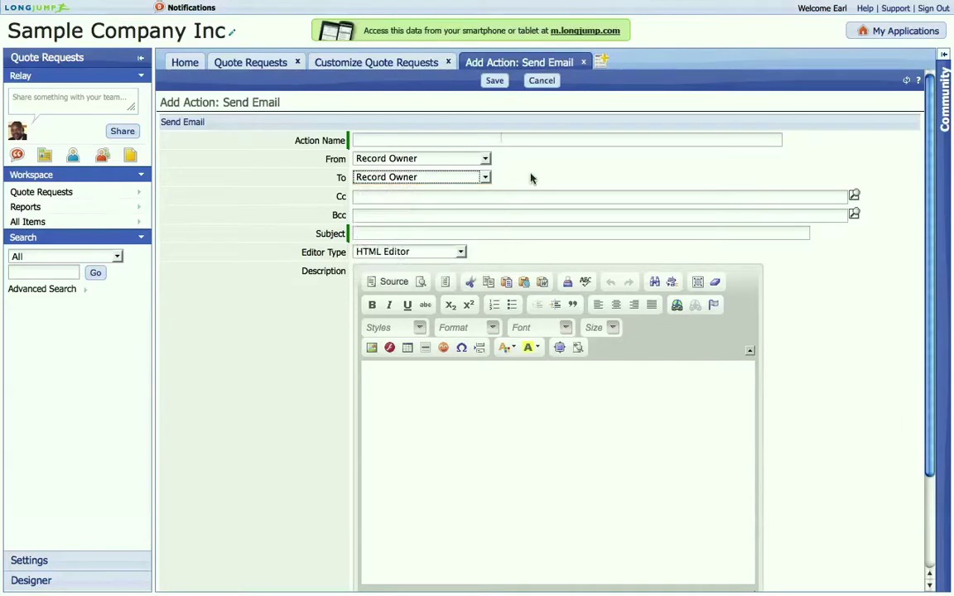
click(497, 141)
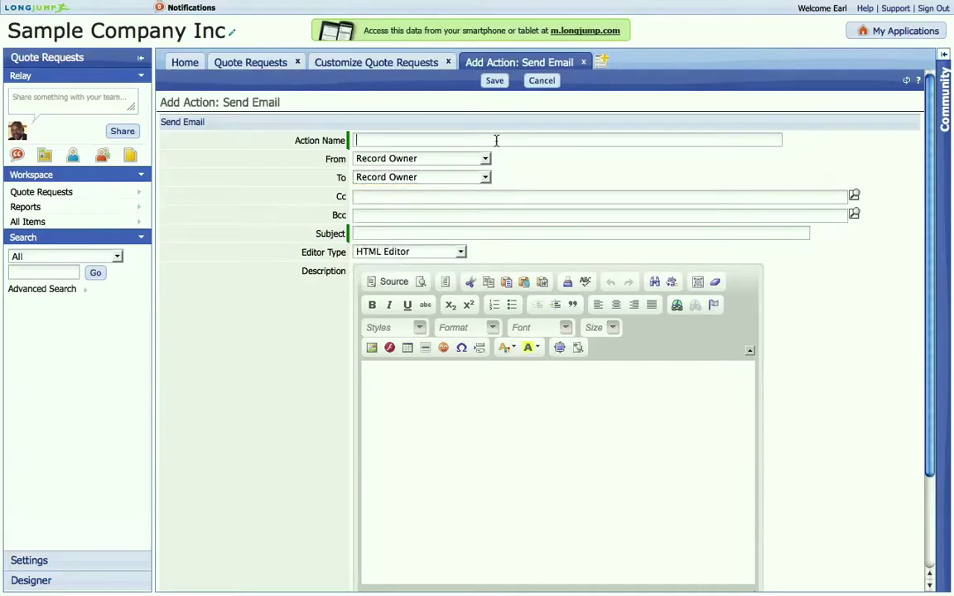
text(New )
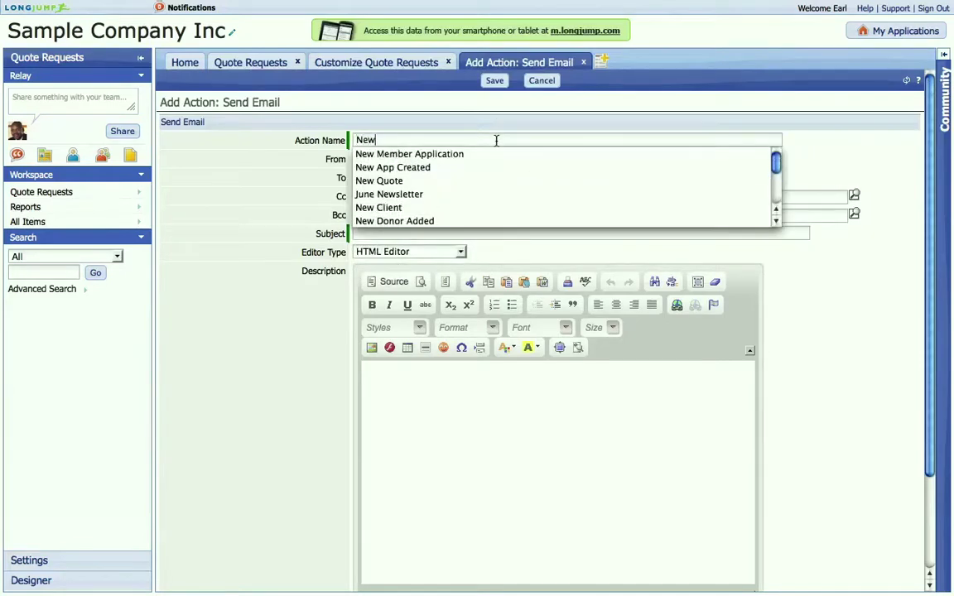
text(Quo)
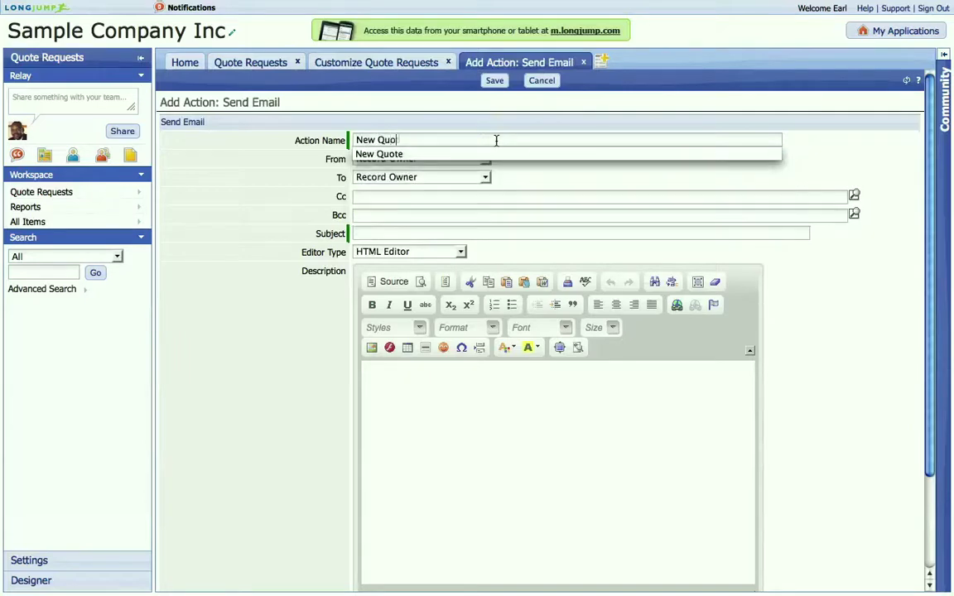
text(te Notification)
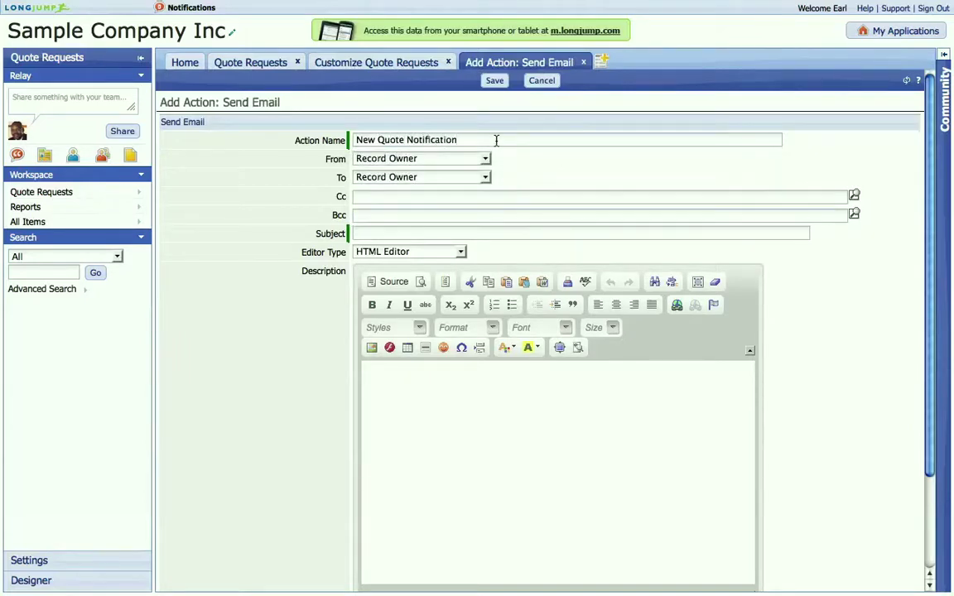
- Set the notification email's subject to "New Quote Request Submitted"
click(492, 197)
click(483, 232)
text(Ne)
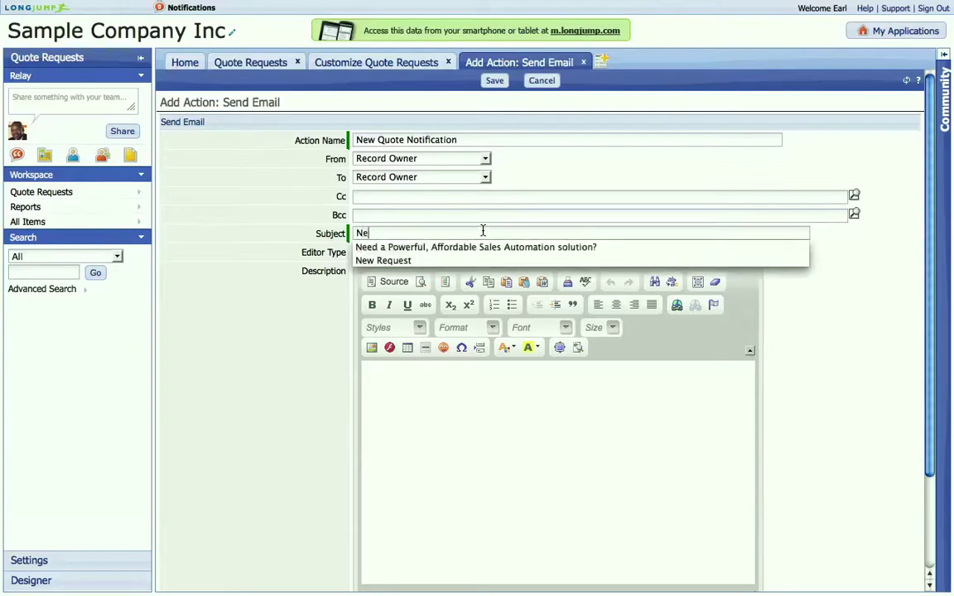
text(w Quote sub)
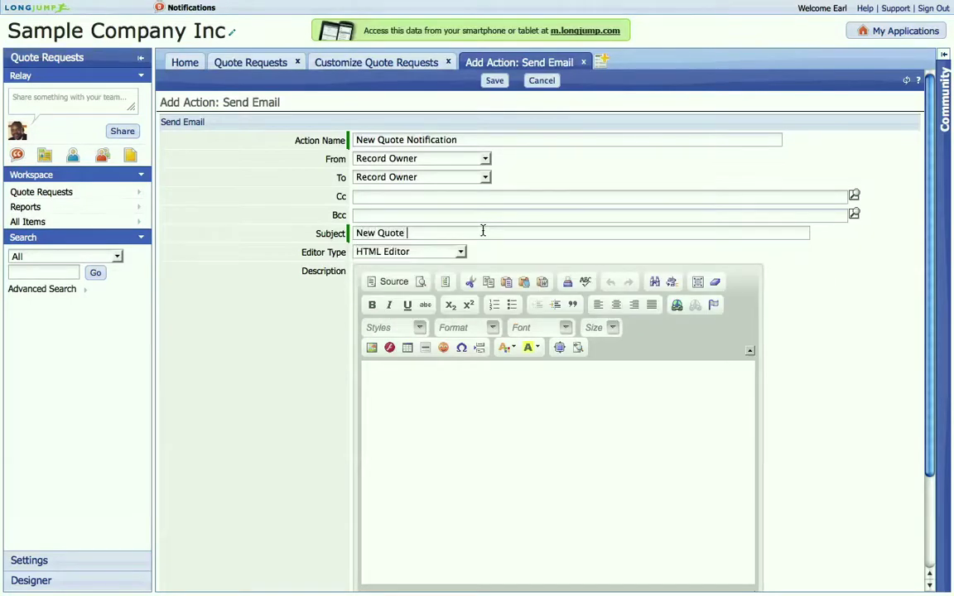
key(BackSpace)
key(BackSpace)
key(BackSpace)
text(Request Submitted)
- Fill the email body with the organization, name, email, phone, best time, best method of contact and Tell Us More variables, and save the action
scroll(373, 327, down, 3)
click(429, 312)
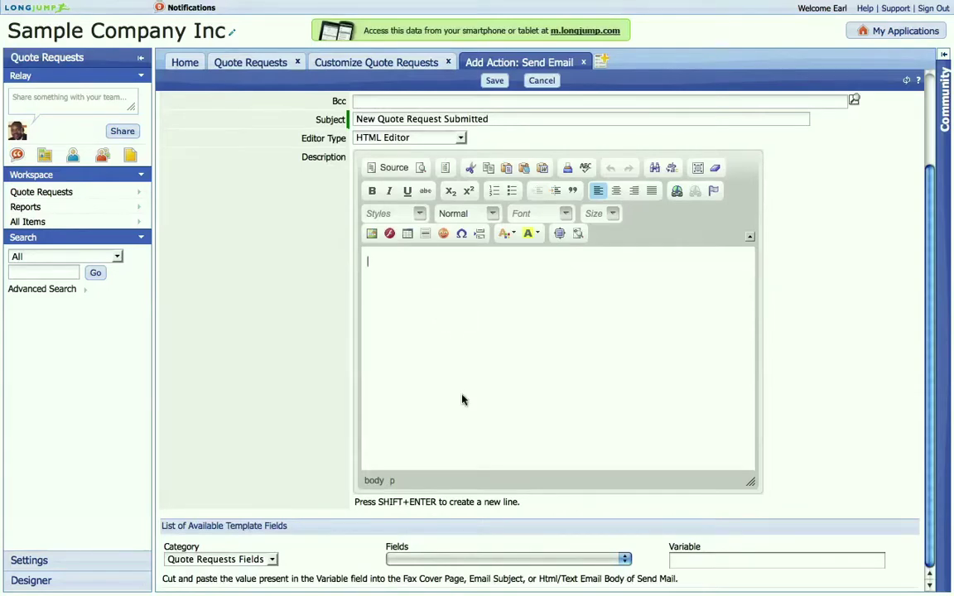
click(439, 561)
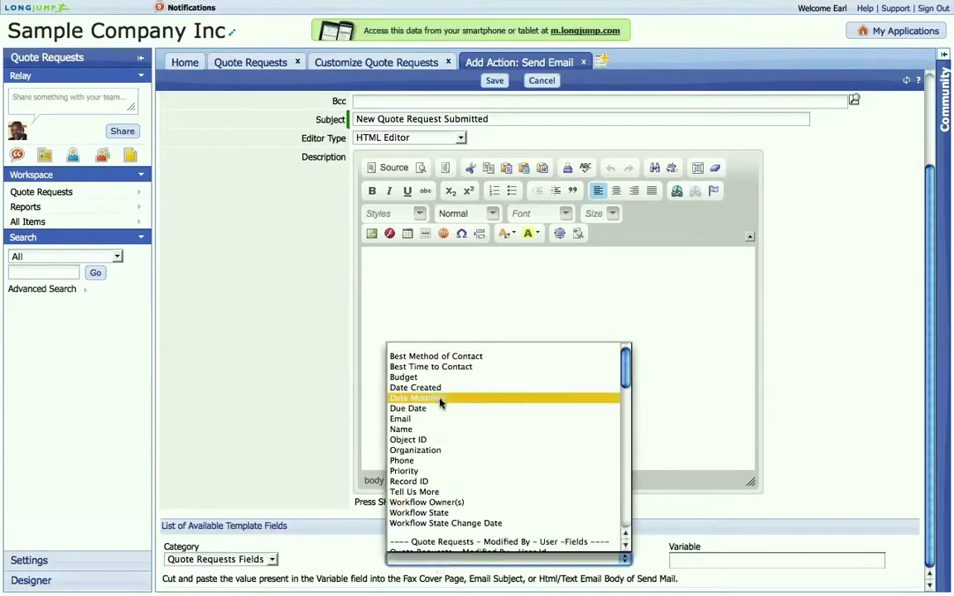
click(422, 452)
double_click(726, 560)
triple_click(726, 561)
key(ctrl+c)
click(539, 340)
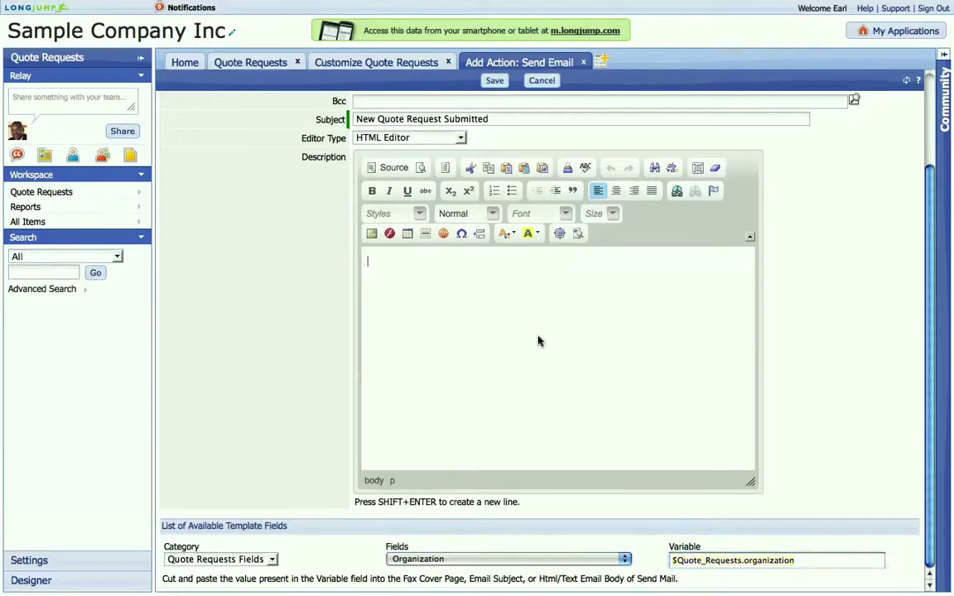
key(ctrl+v)
key(Return)
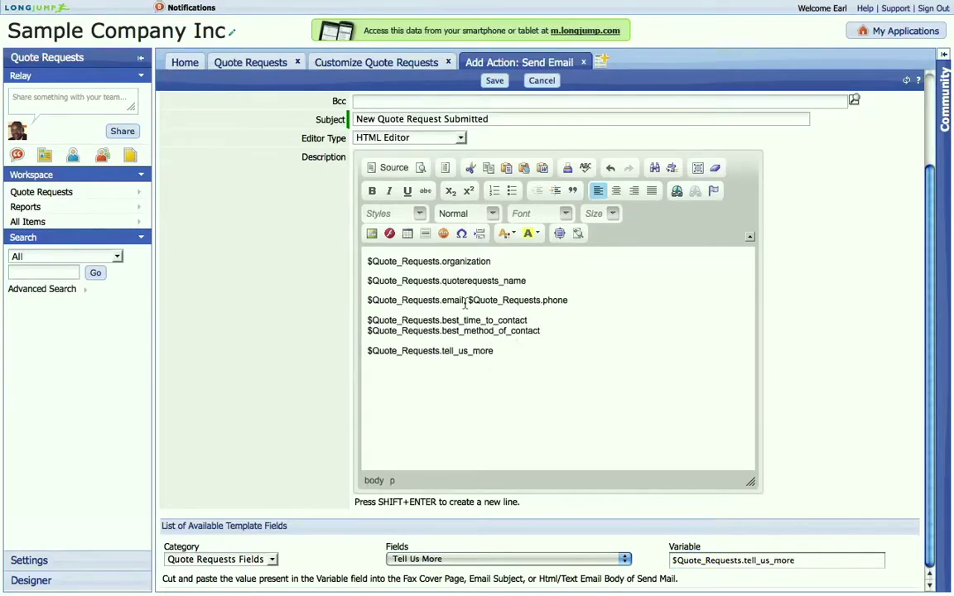
scroll(444, 325, up, 3)
scroll(444, 326, up, 1)
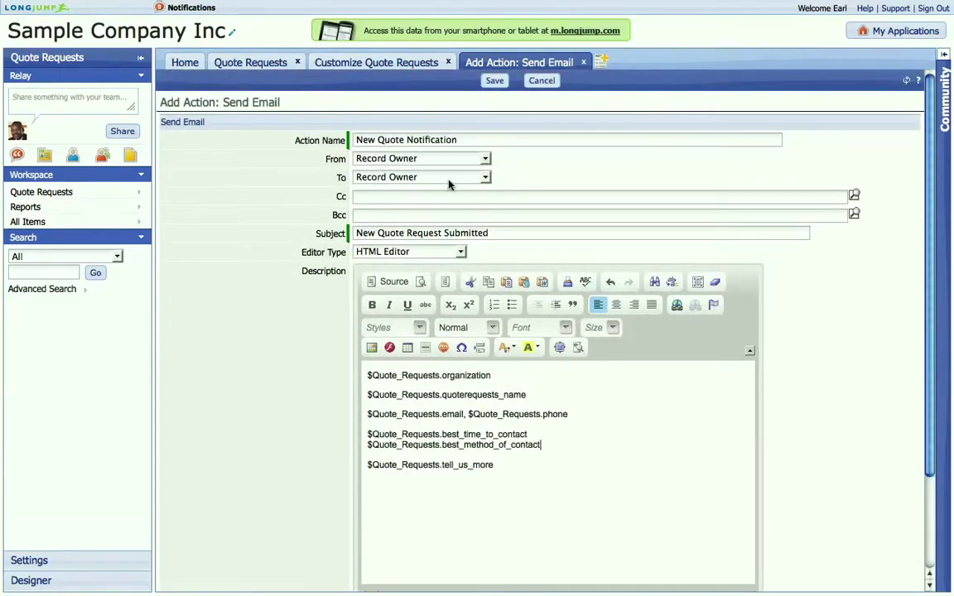
click(494, 81)
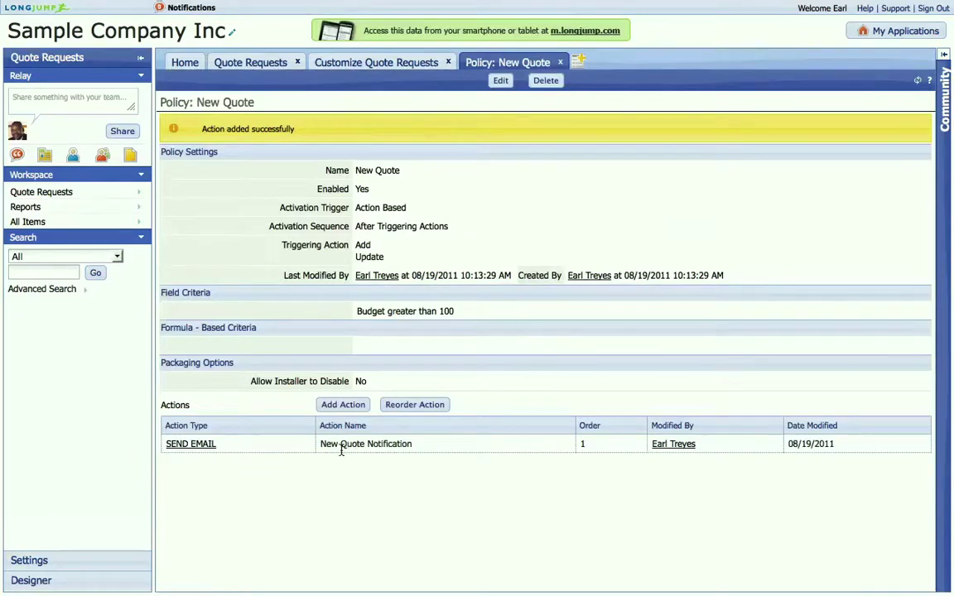
- Add a Change Record Owner action named Reassign to the policy, with Specific User as the new record owner type
click(342, 403)
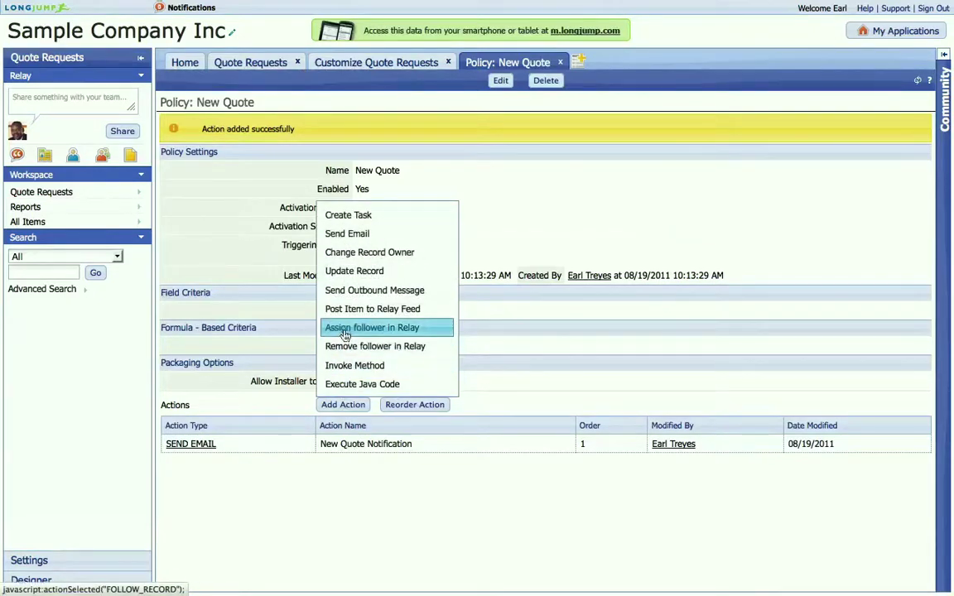
click(345, 252)
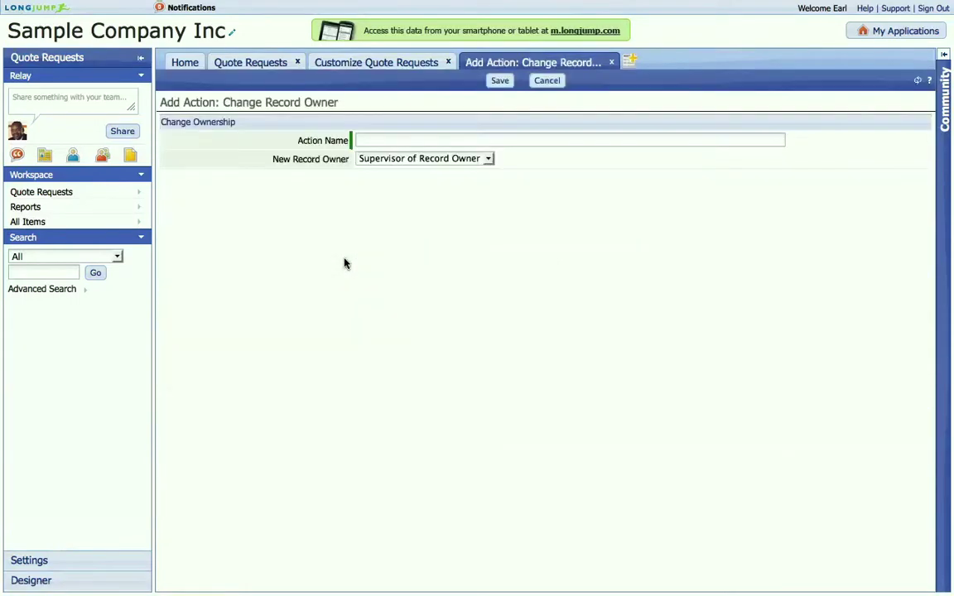
click(423, 145)
click(428, 158)
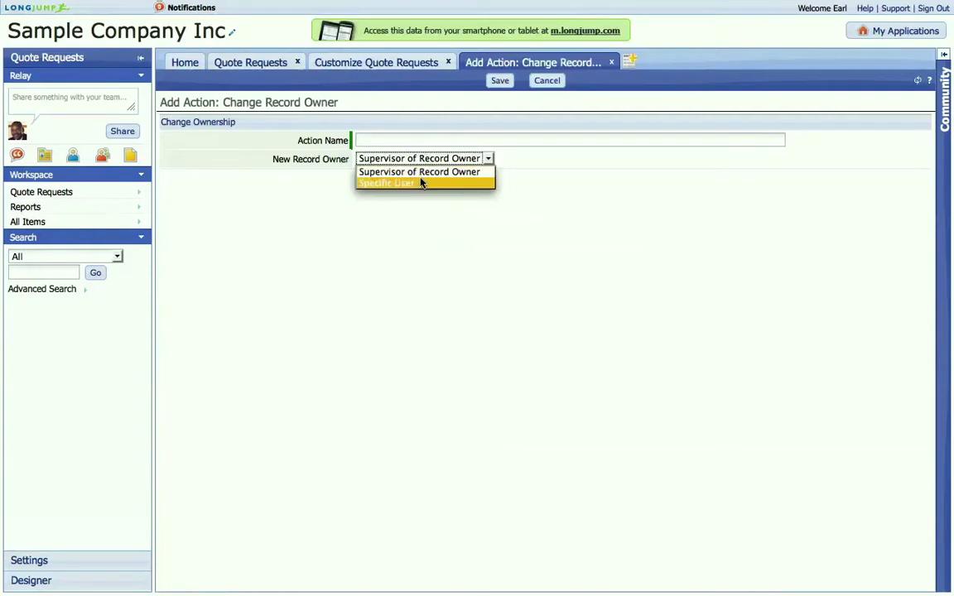
click(422, 180)
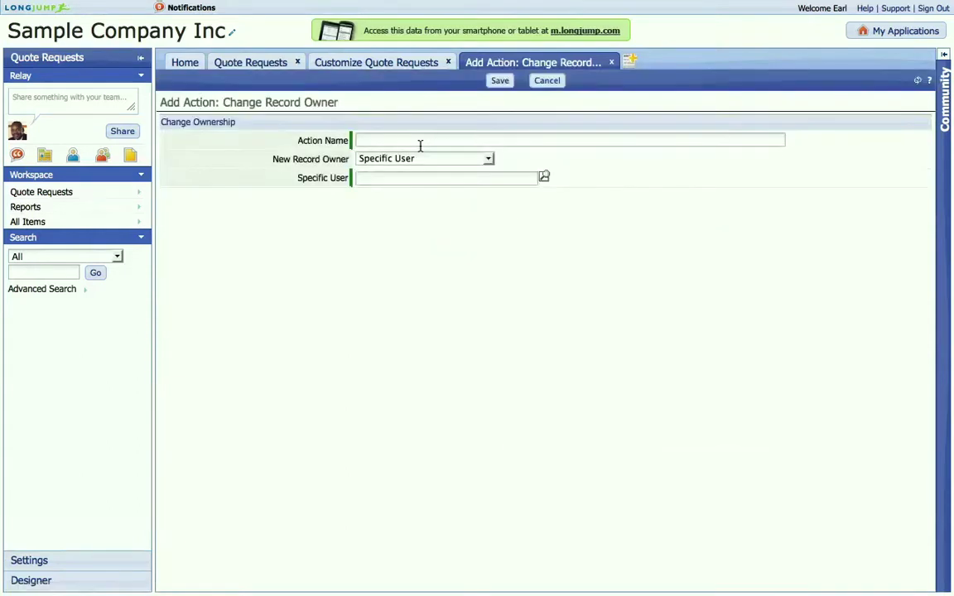
text(Reco)
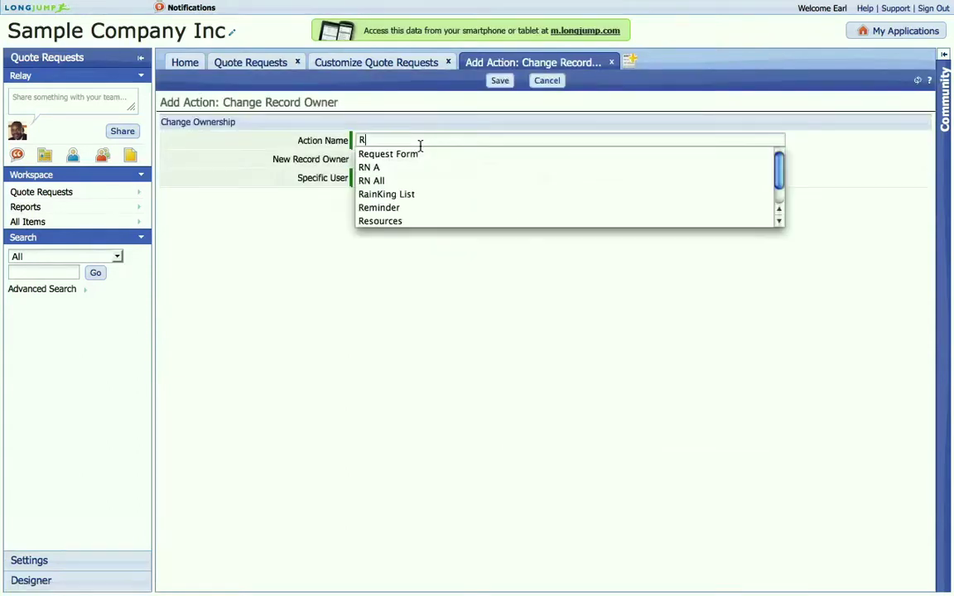
key(BackSpace)
key(BackSpace)
text(assign)
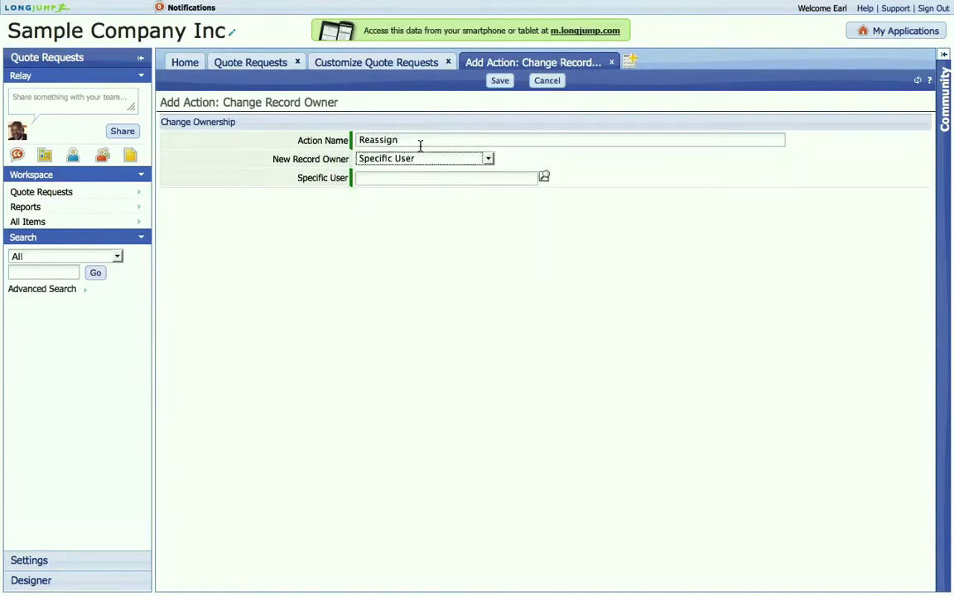
- Choose the colleague who takes over the records as the specific user and save the Reassign action
click(516, 178)
text(teri)
click(517, 192)
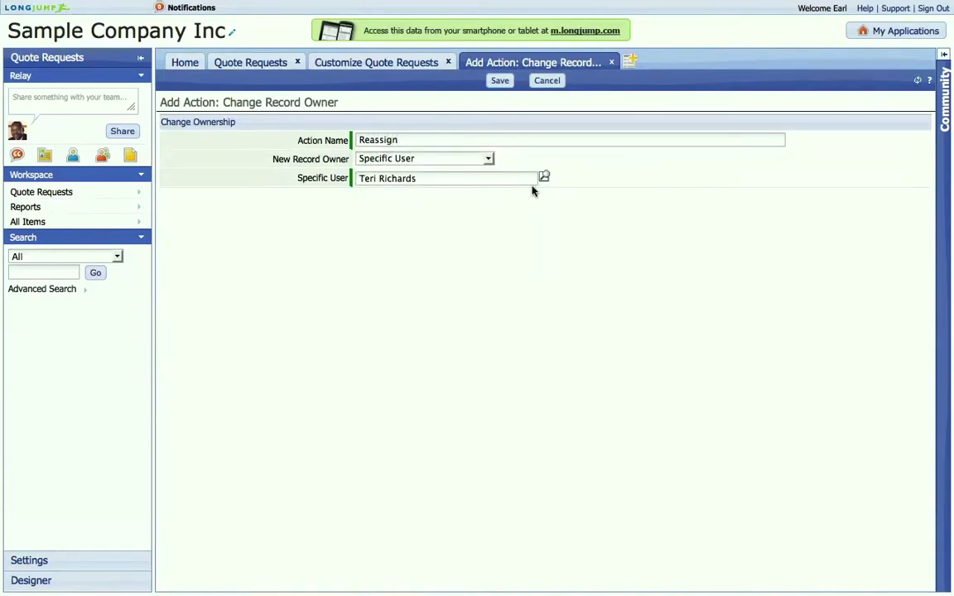
click(498, 81)
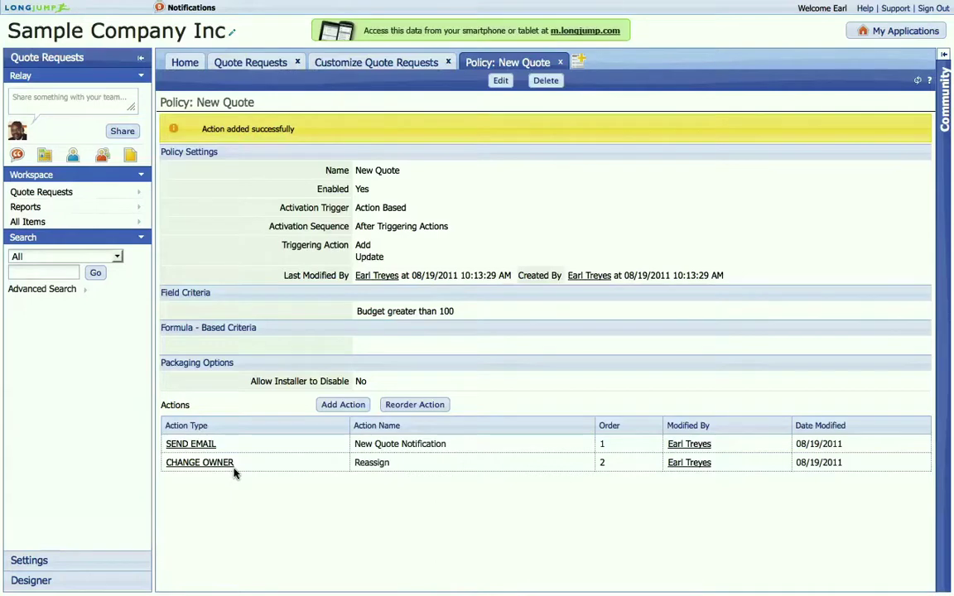
- Reorder the policy's actions so Reassign runs before New Quote Notification, and save the order
click(392, 405)
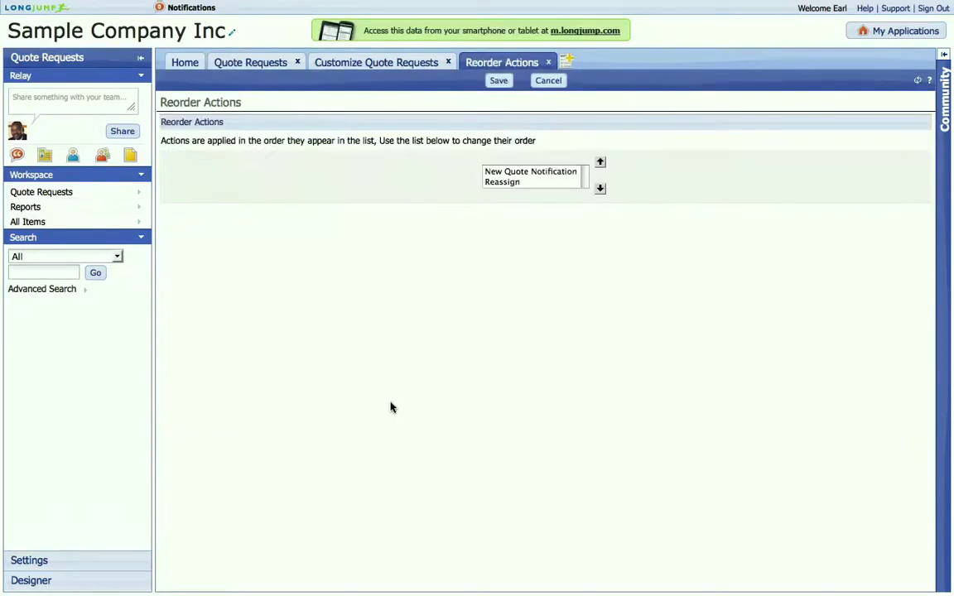
click(514, 187)
click(599, 162)
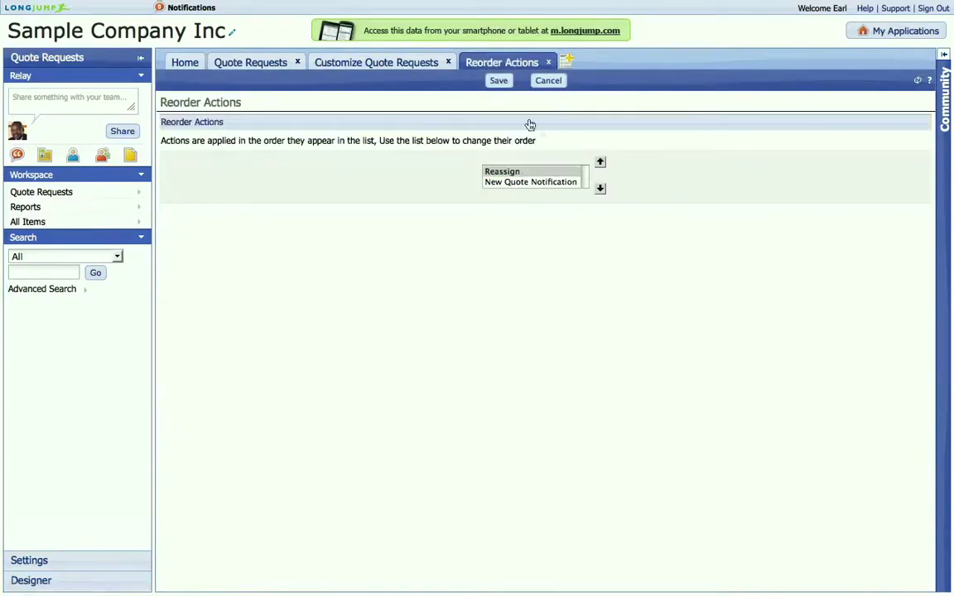
click(499, 81)
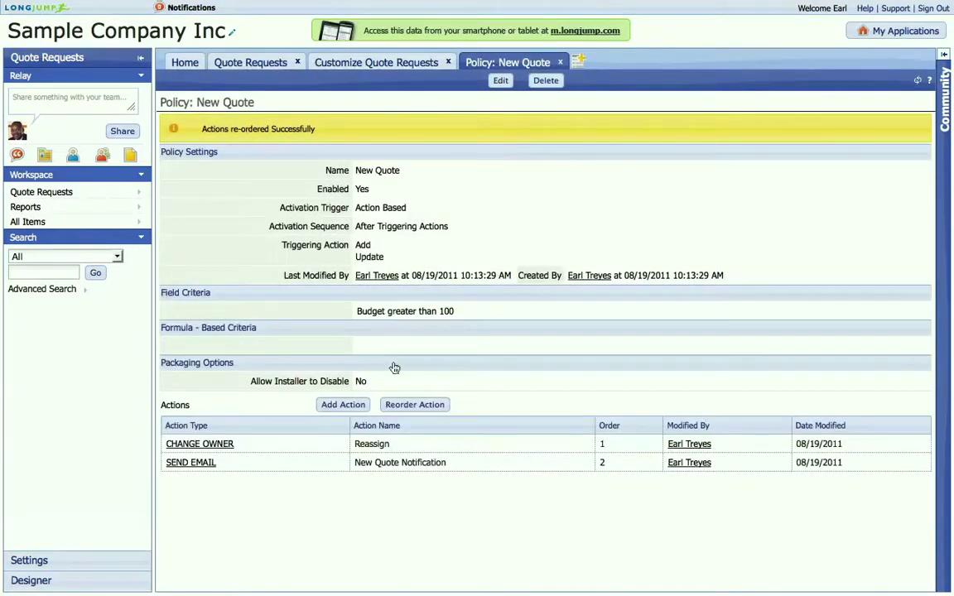
- Add an Assign follower in Relay action named Auto Follow, set your own user as the specific follower, and save it
click(331, 409)
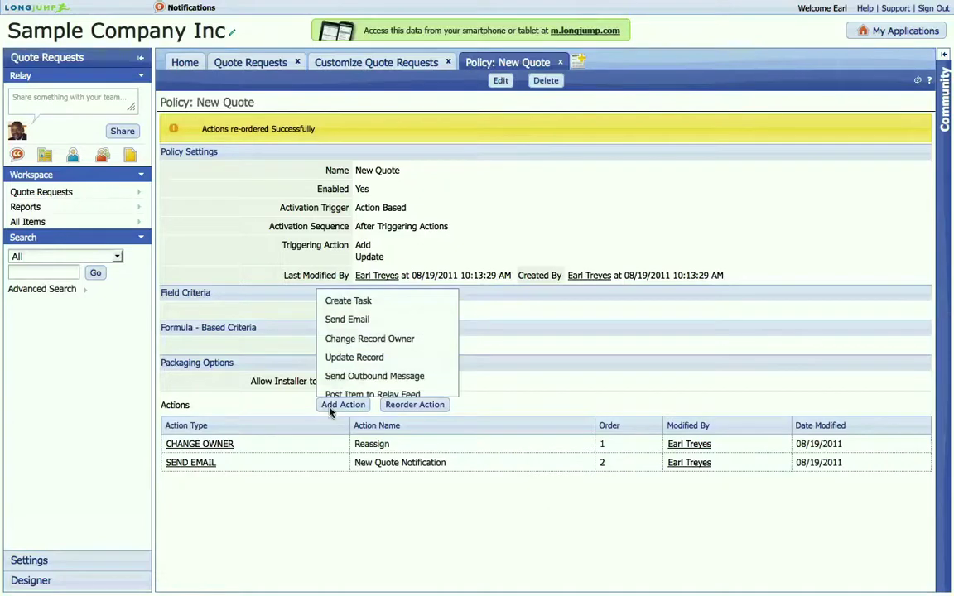
click(345, 330)
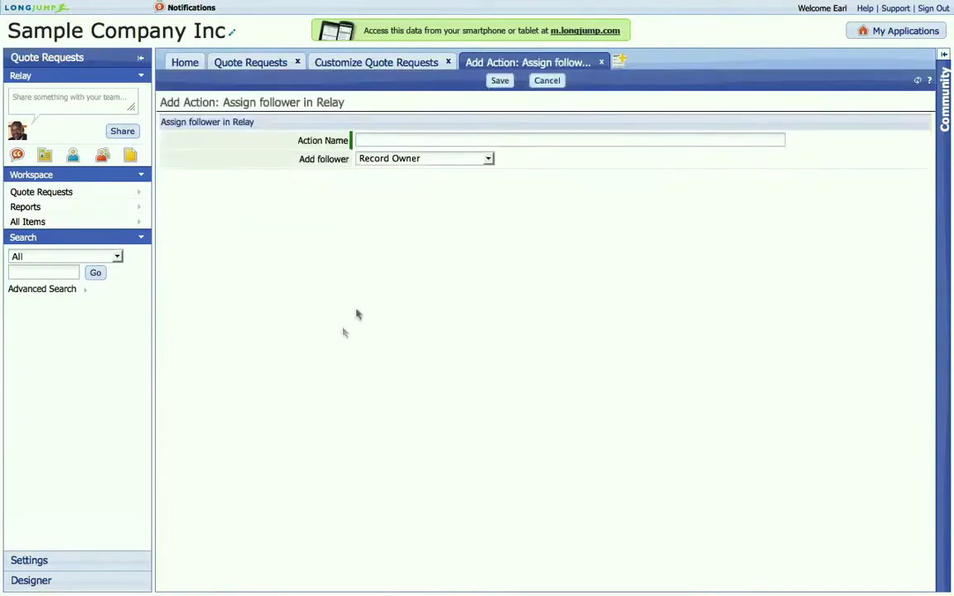
text(Auto Fllowollow)
click(380, 158)
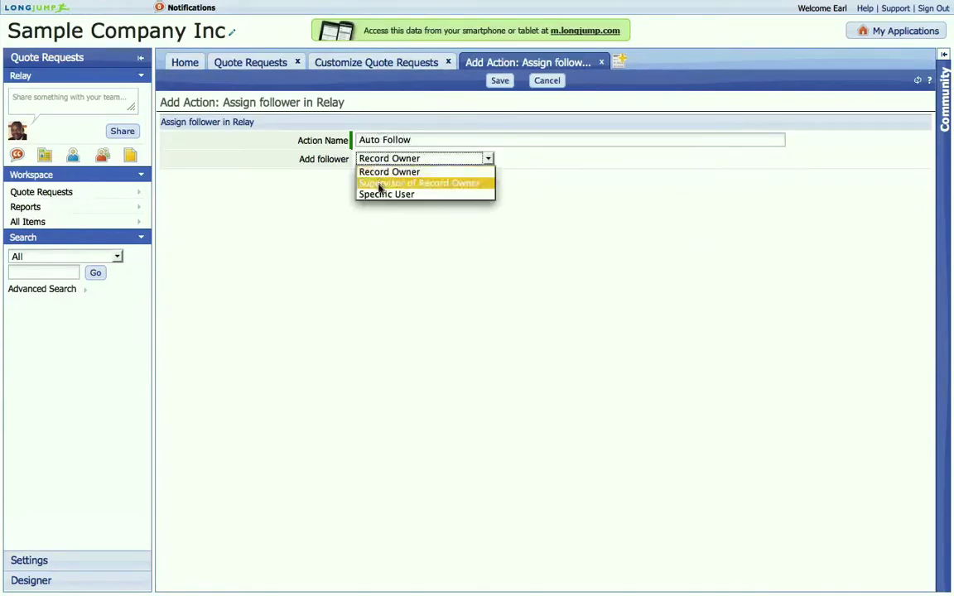
click(381, 194)
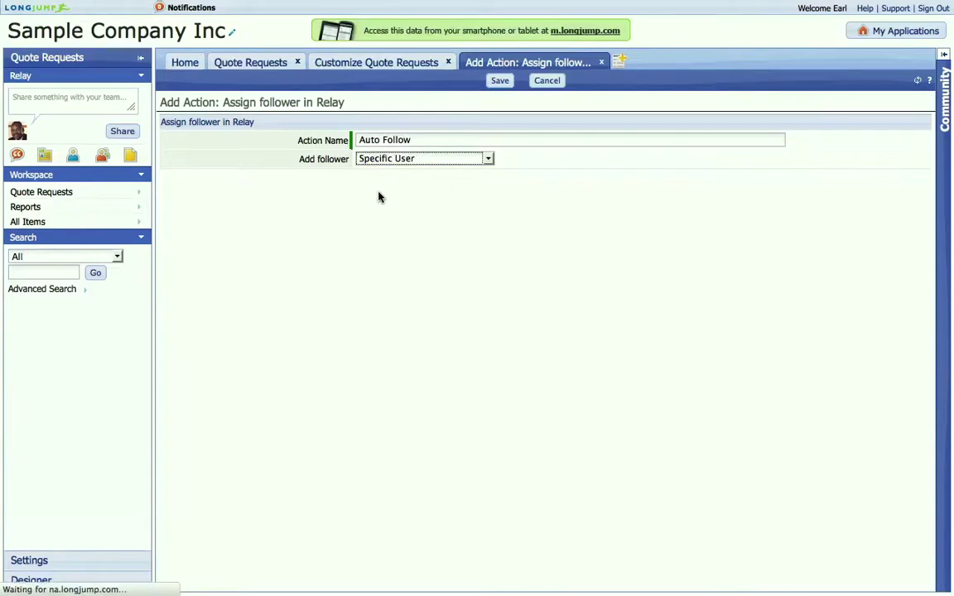
click(403, 178)
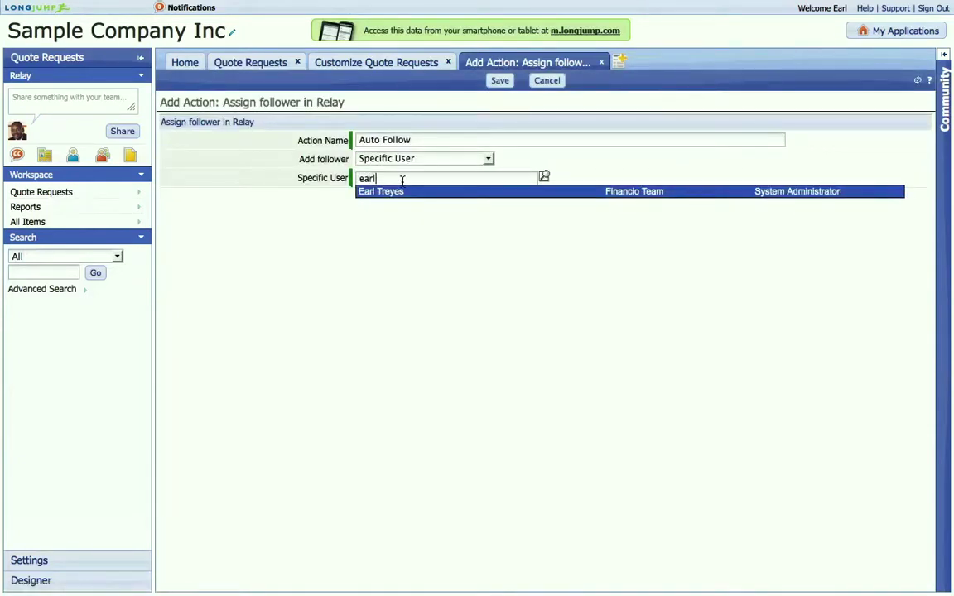
click(403, 192)
click(505, 80)
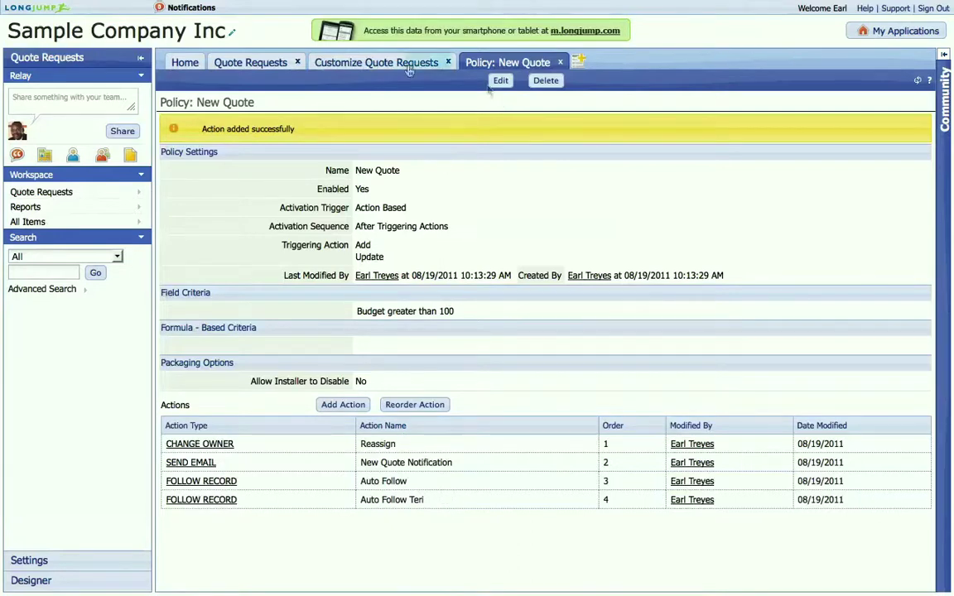
- Start a new record in Quote Requests and review the new request's audit log and activity history
click(222, 66)
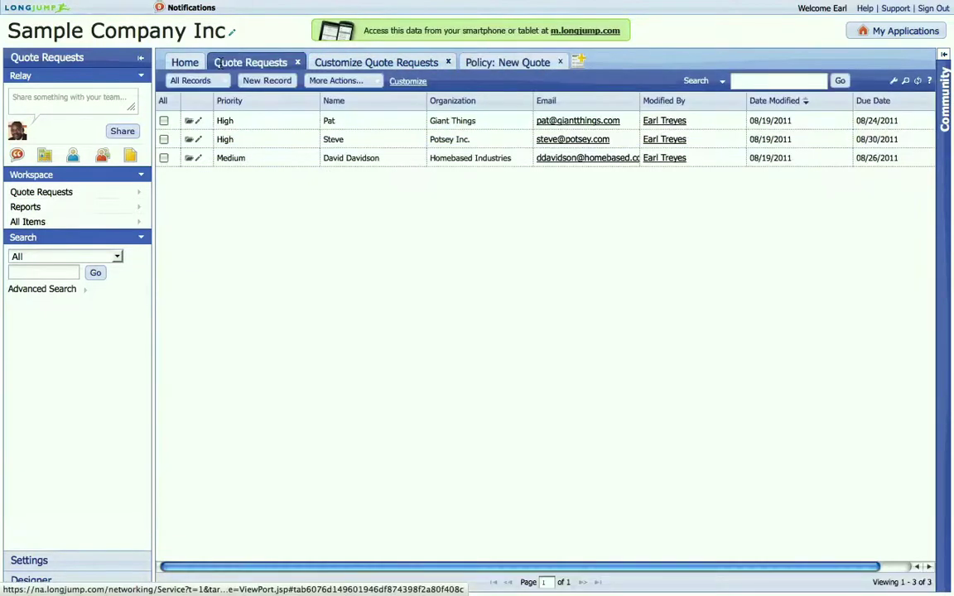
click(266, 81)
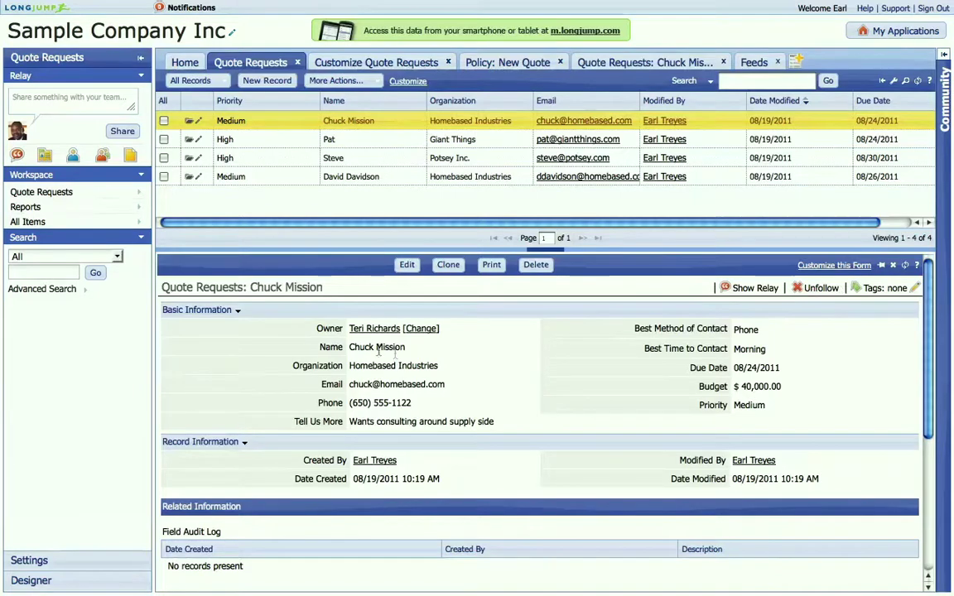
scroll(474, 392, down, 6)
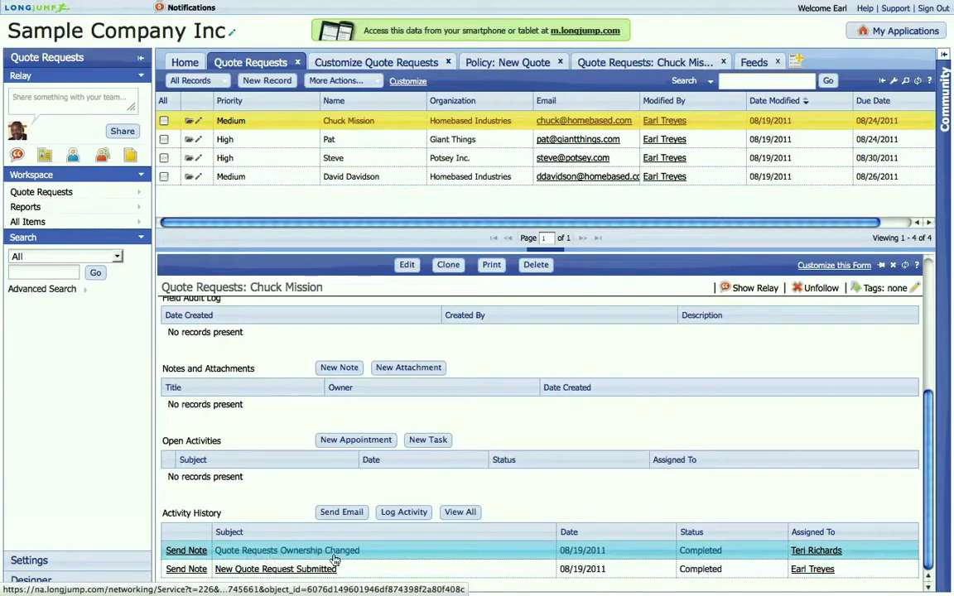
scroll(571, 530, up, 10)
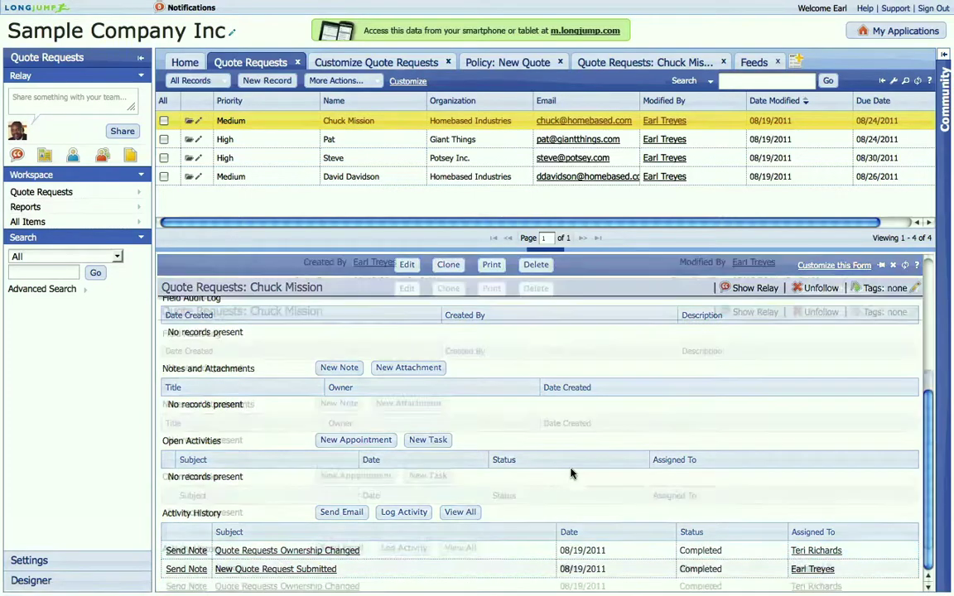
- Edit the new quote request, set its Budget to 50,000.00 and Priority to High, and save the record
click(406, 265)
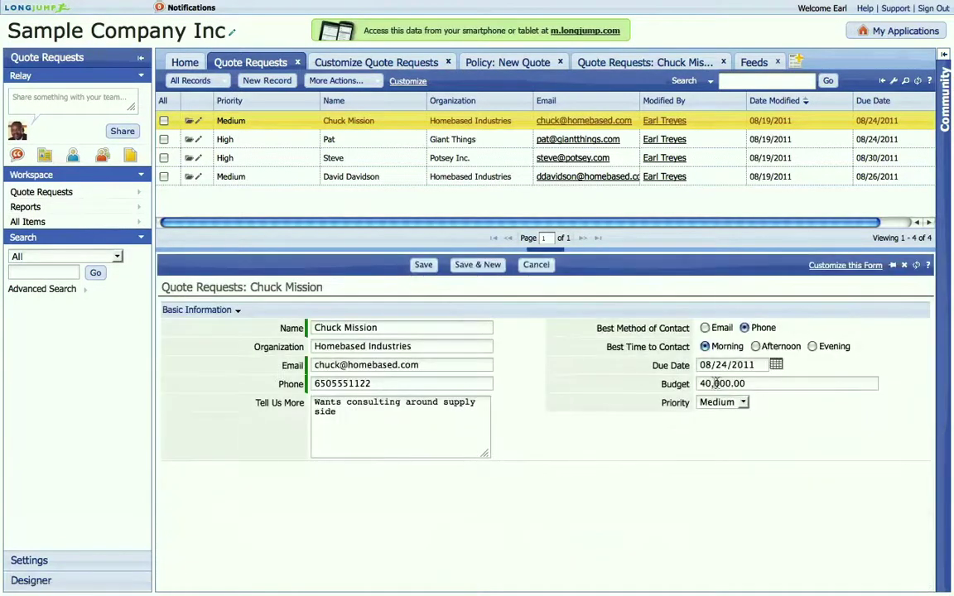
click(703, 383)
key(BackSpace)
text(5)
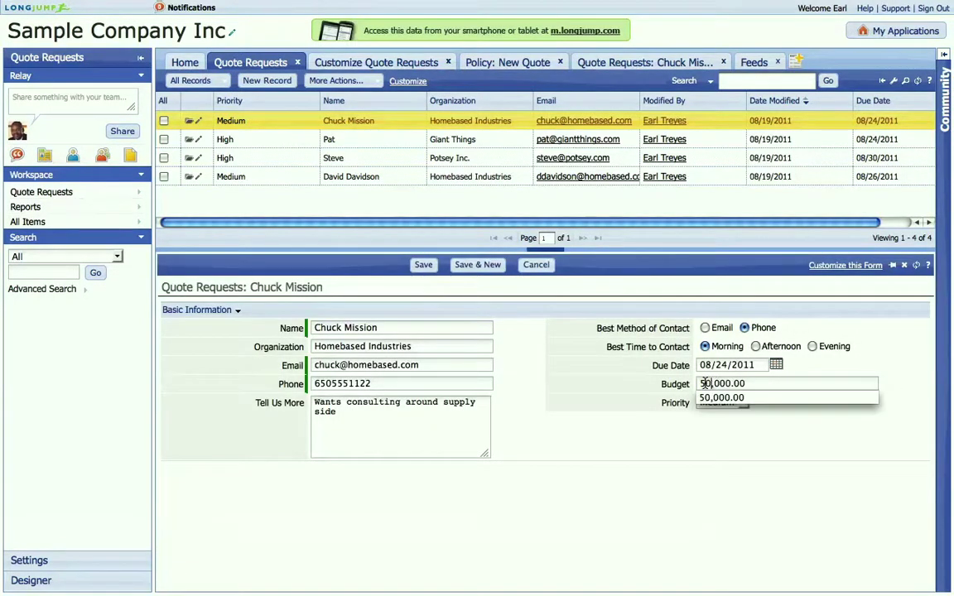
click(741, 403)
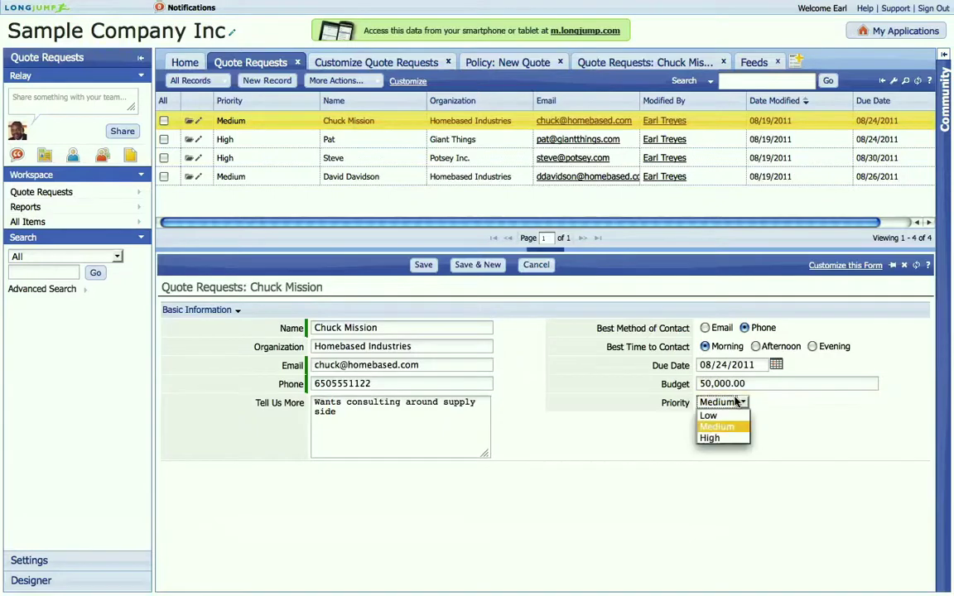
click(730, 439)
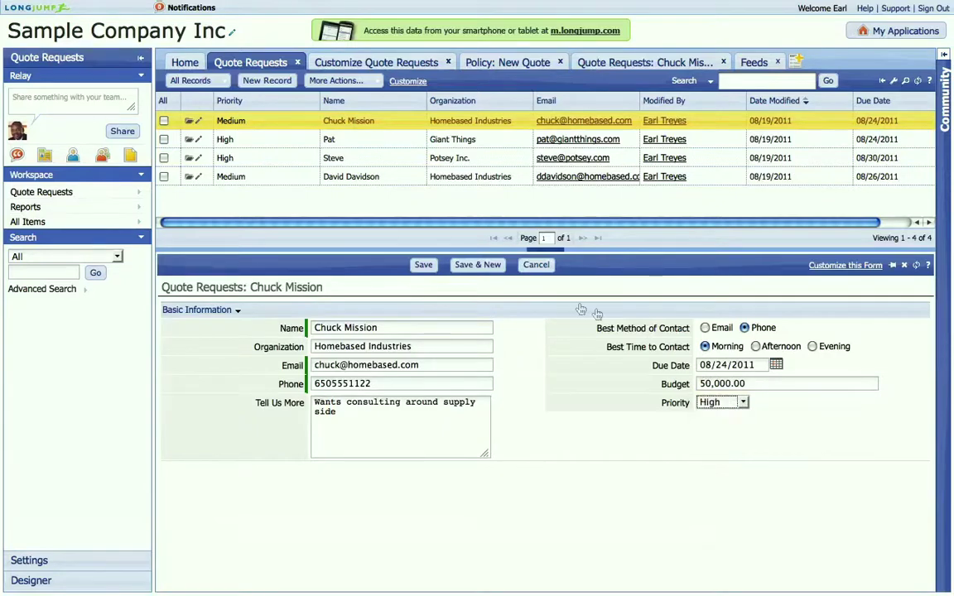
click(423, 267)
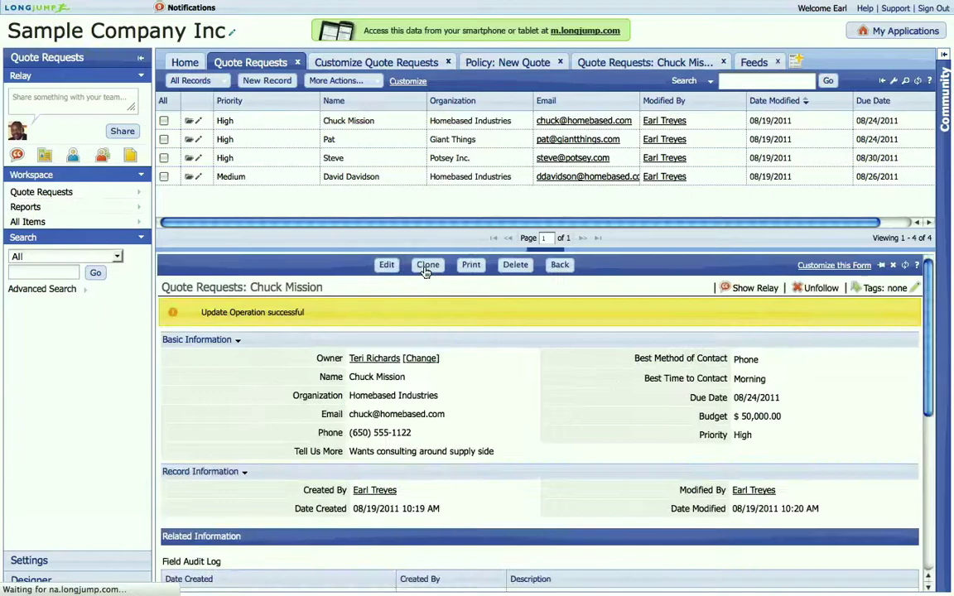
- Filter the Relay feeds to those from records and open the quote request behind the newest Budget and Priority update
click(750, 62)
click(215, 251)
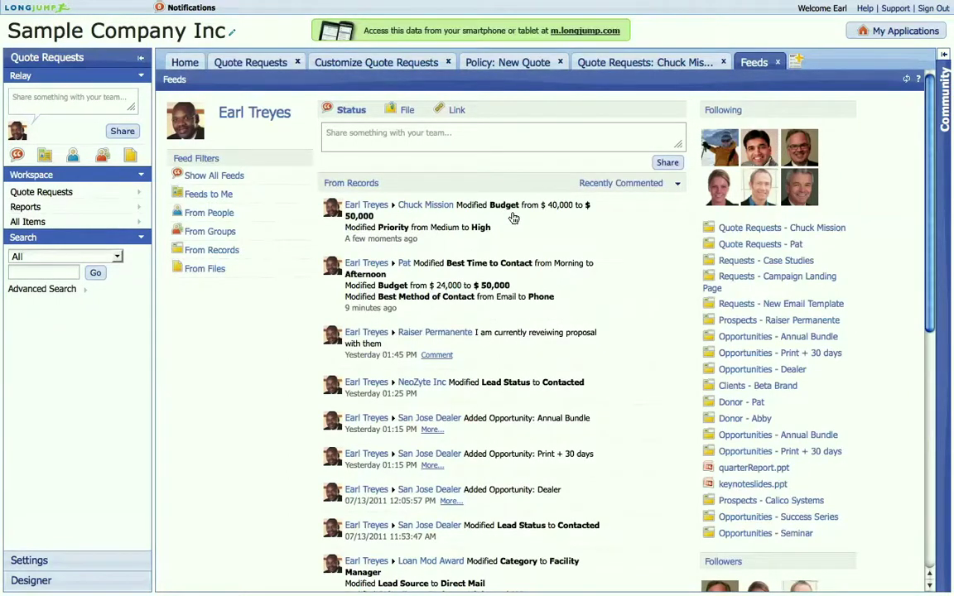
click(406, 205)
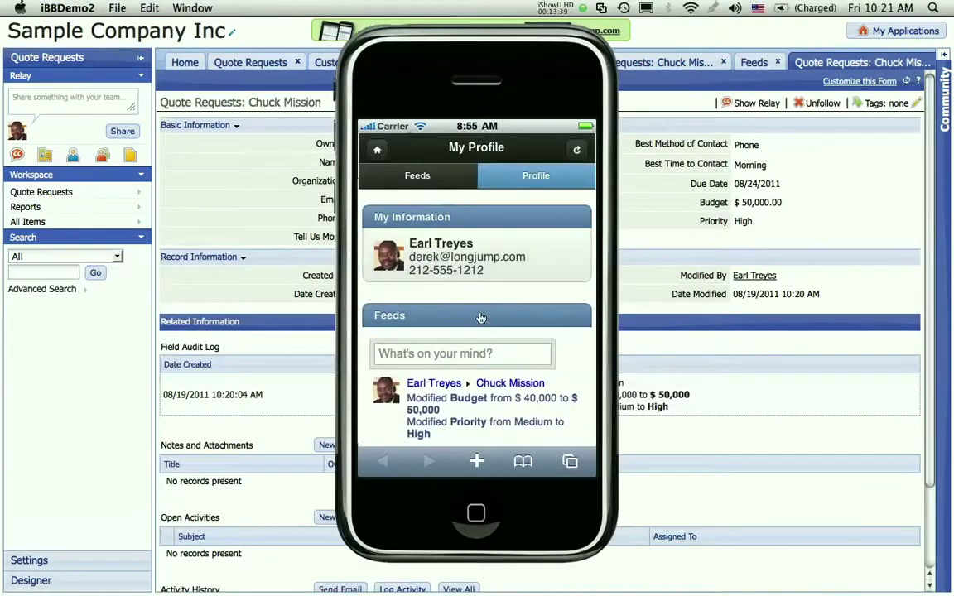
- In the iBBDemo2 phone simulator, open the quote request from the newest profile feed entry and review its details
scroll(480, 317, down, 5)
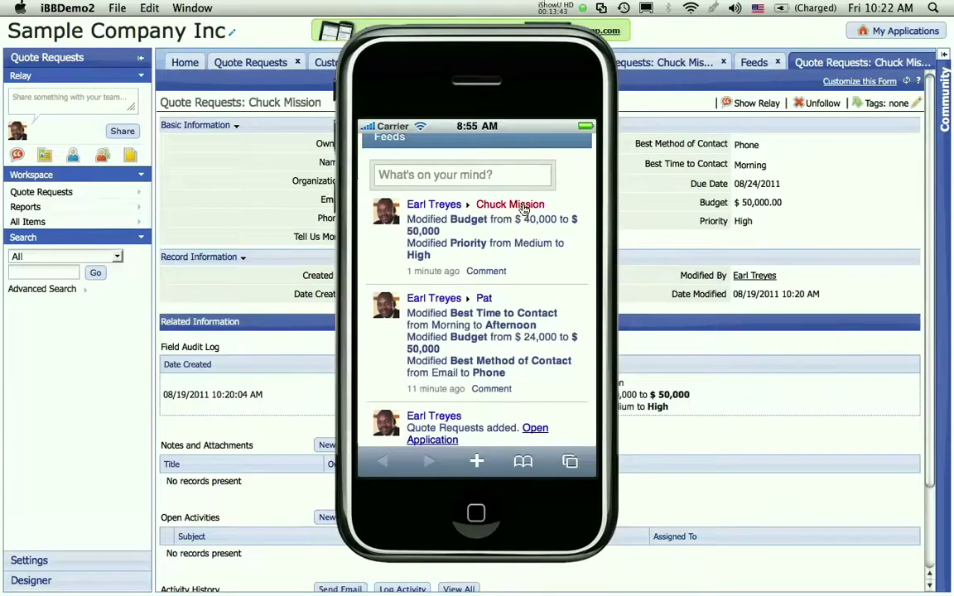
click(523, 209)
scroll(483, 248, down, 3)
scroll(481, 246, down, 3)
scroll(482, 246, up, 6)
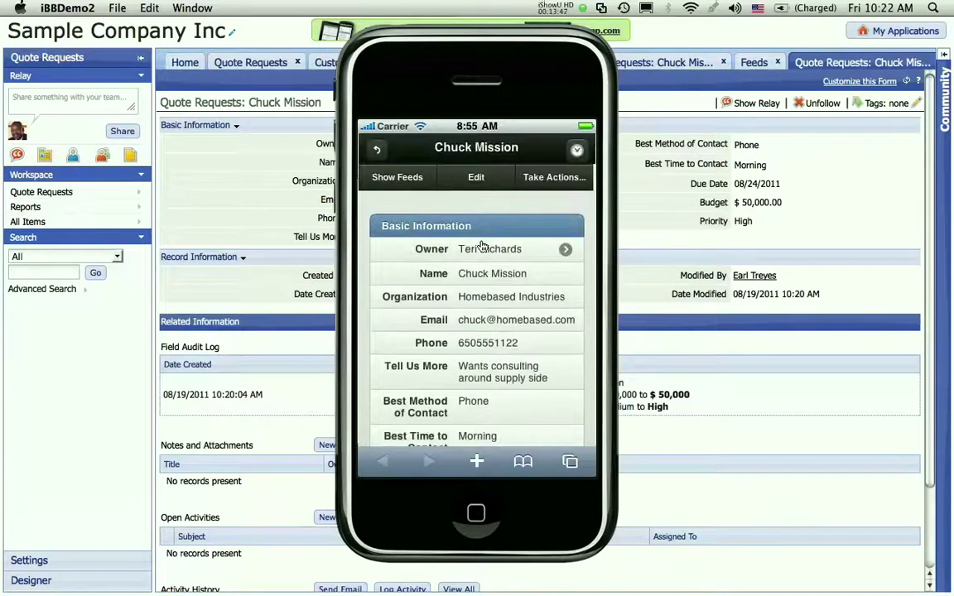